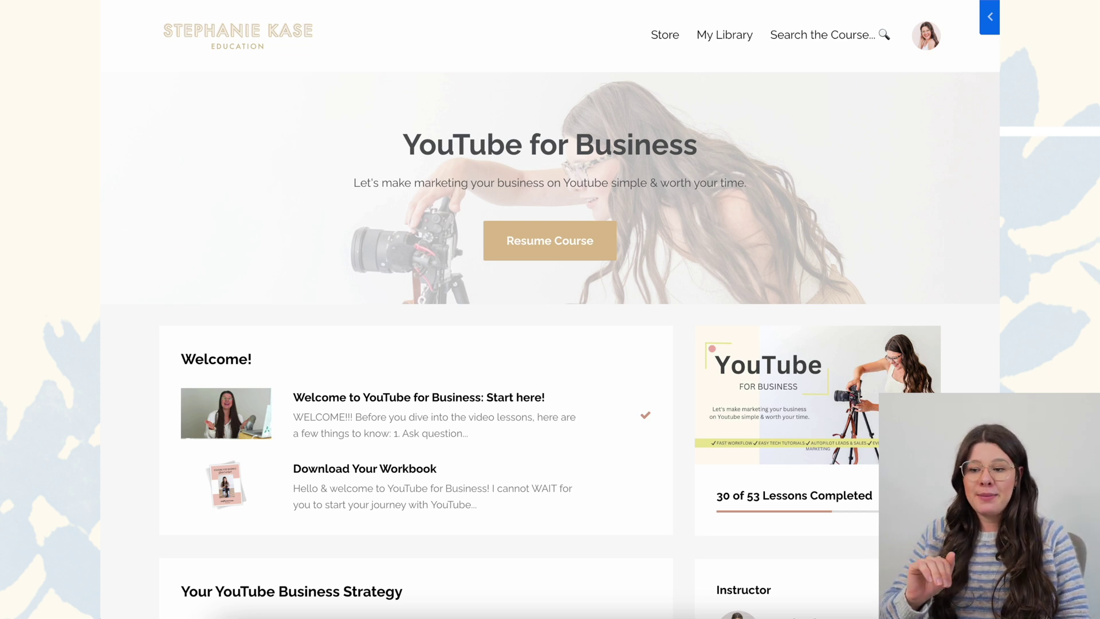
Step: Scroll through the YouTube for Business student view to review its modules and content
scroll(930, 155, down, 1)
scroll(930, 154, up, 1)
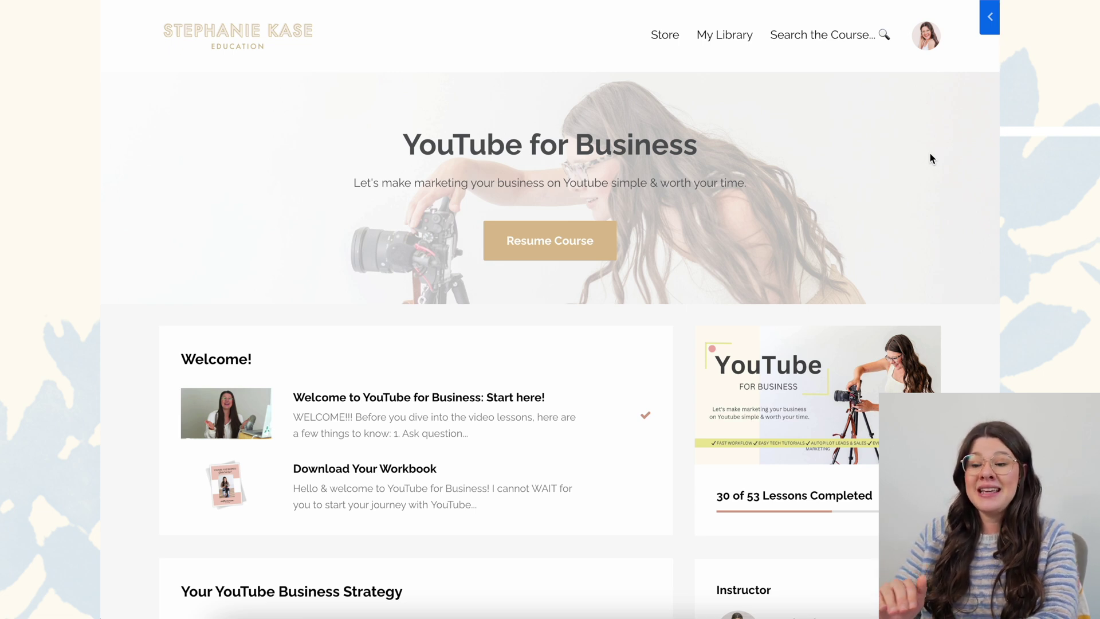
scroll(930, 153, down, 1)
scroll(931, 153, up, 1)
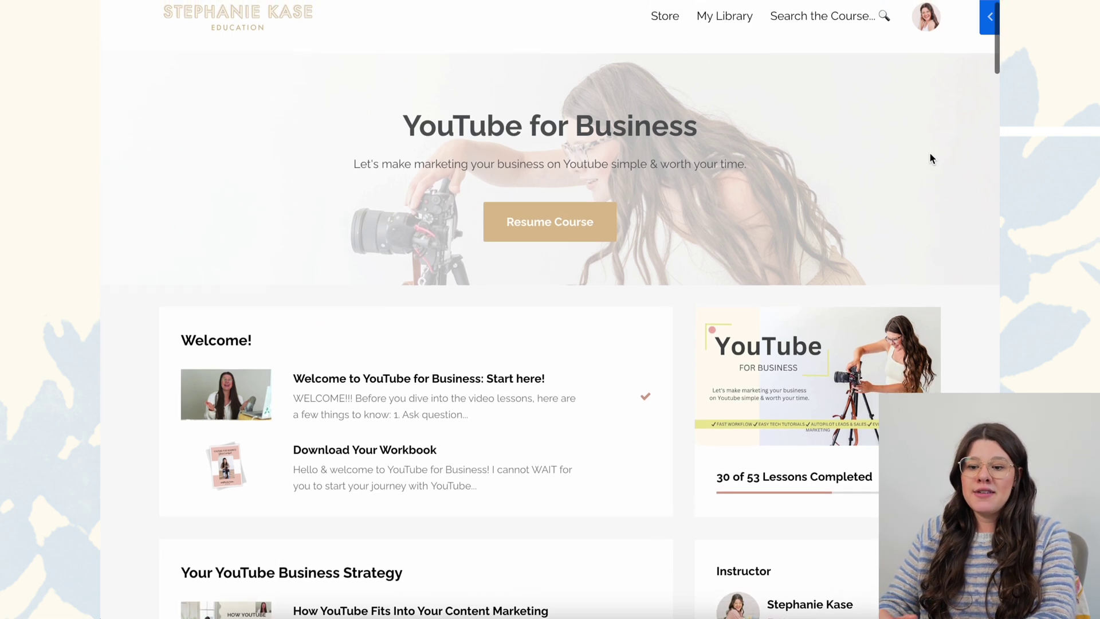
scroll(930, 153, down, 3)
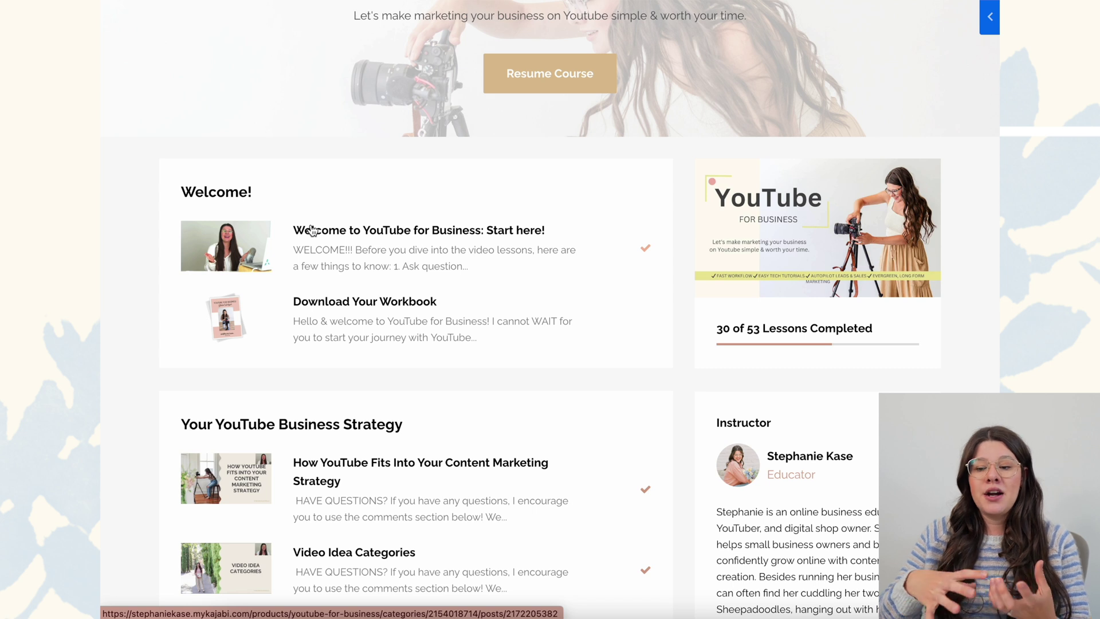
scroll(311, 230, down, 6)
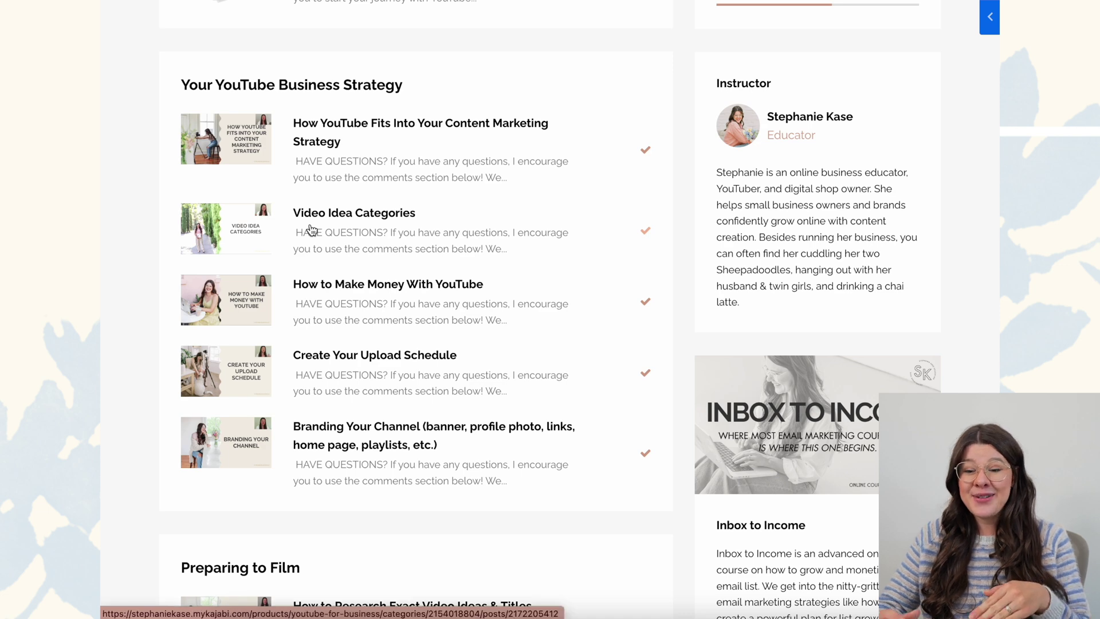
scroll(311, 230, down, 3)
scroll(310, 230, up, 4)
scroll(312, 229, down, 6)
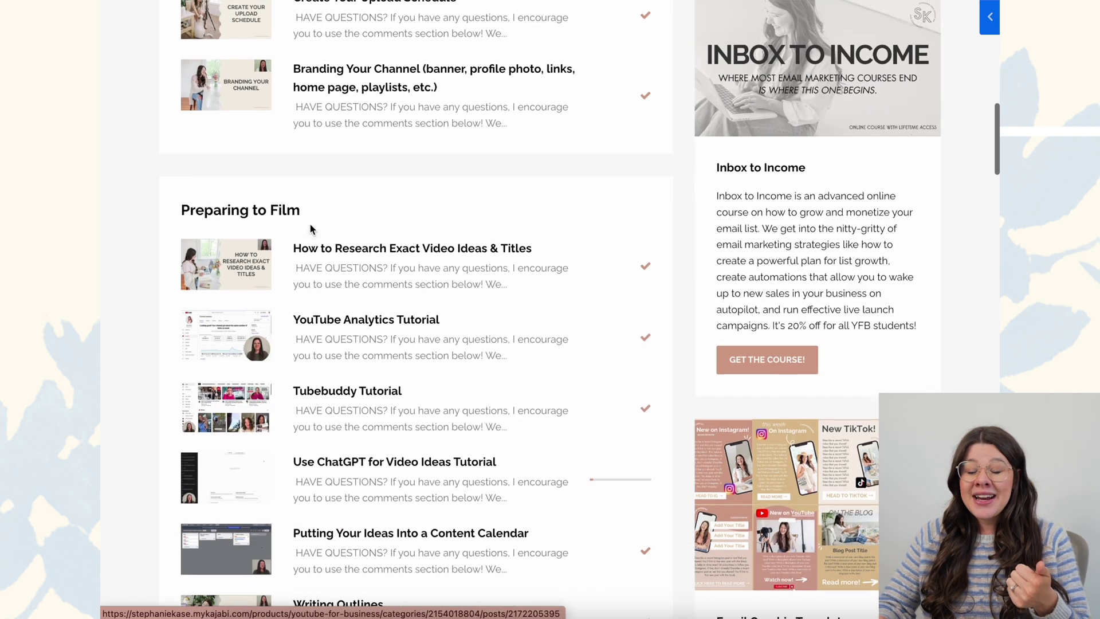
scroll(310, 228, down, 8)
scroll(311, 227, down, 15)
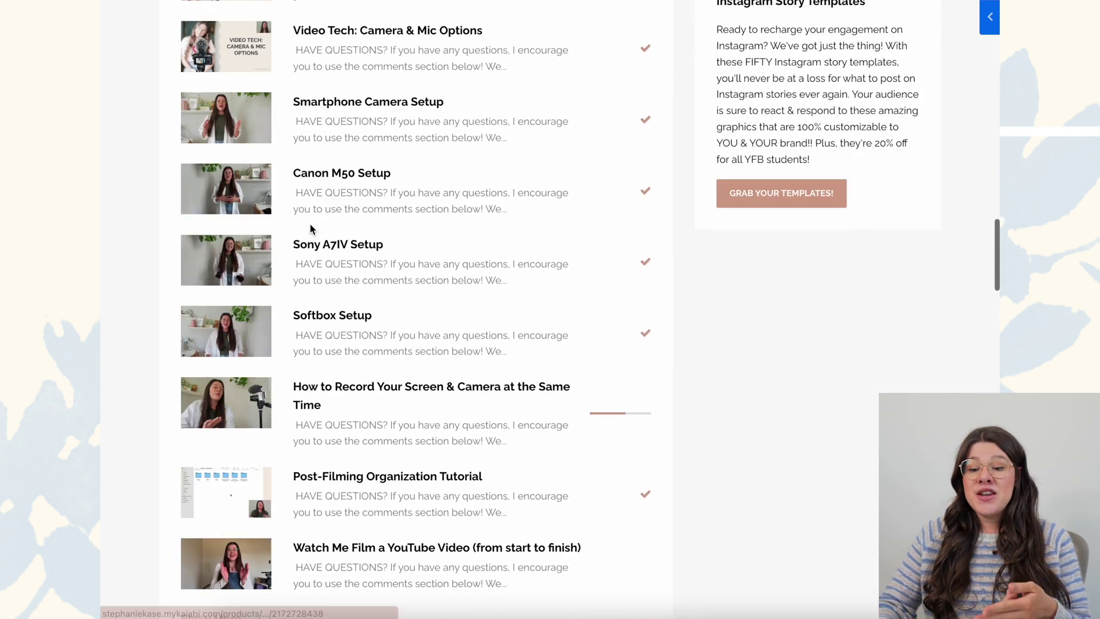
scroll(311, 228, down, 16)
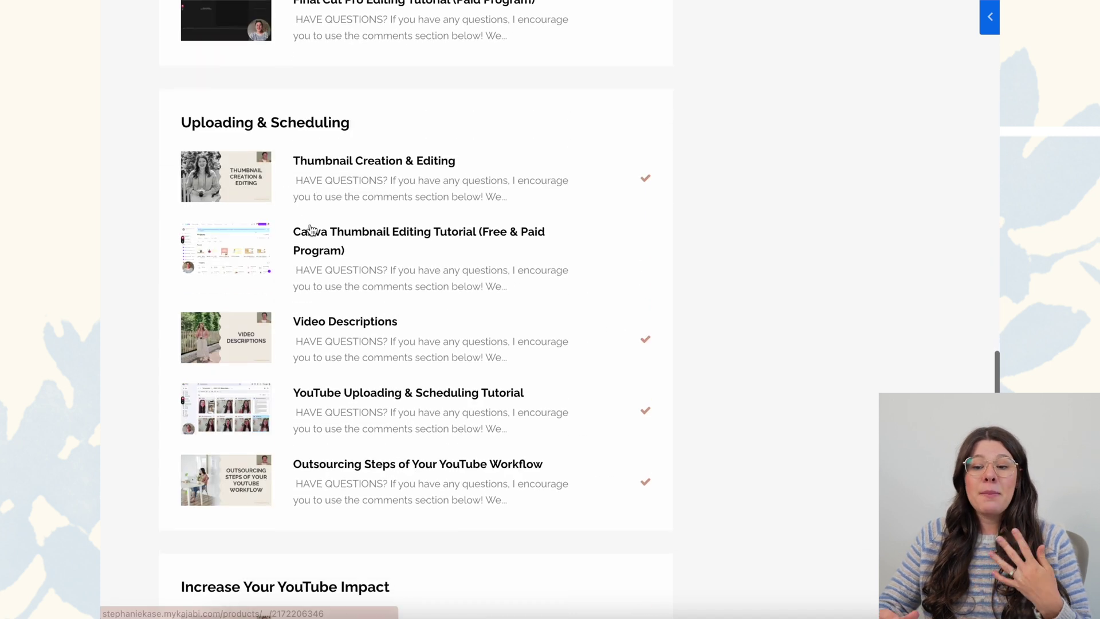
scroll(311, 228, down, 6)
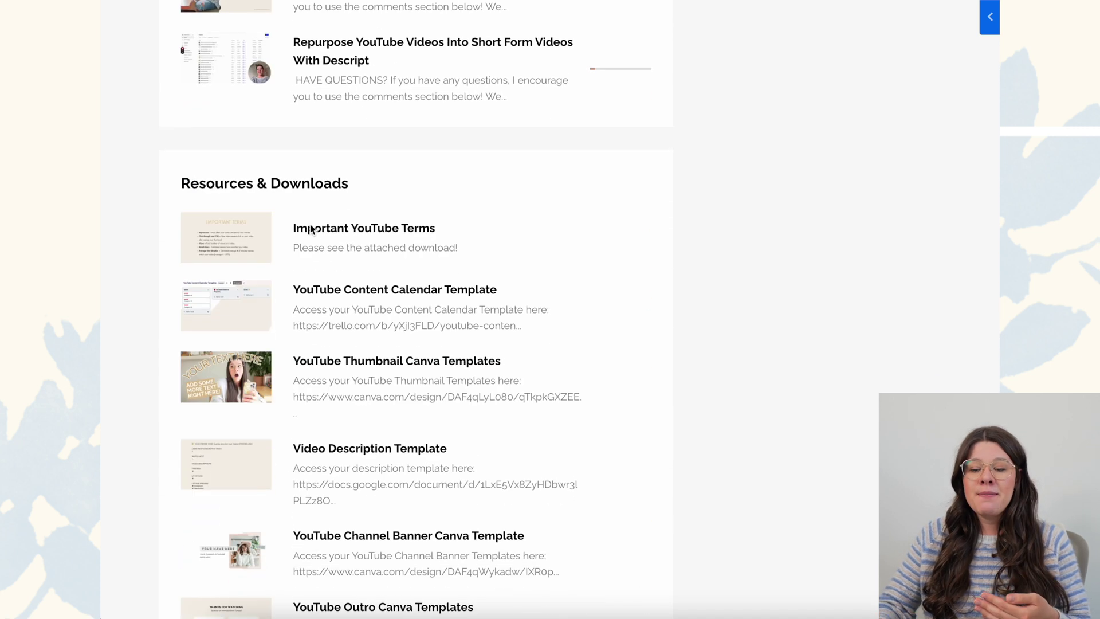
scroll(310, 227, up, 8)
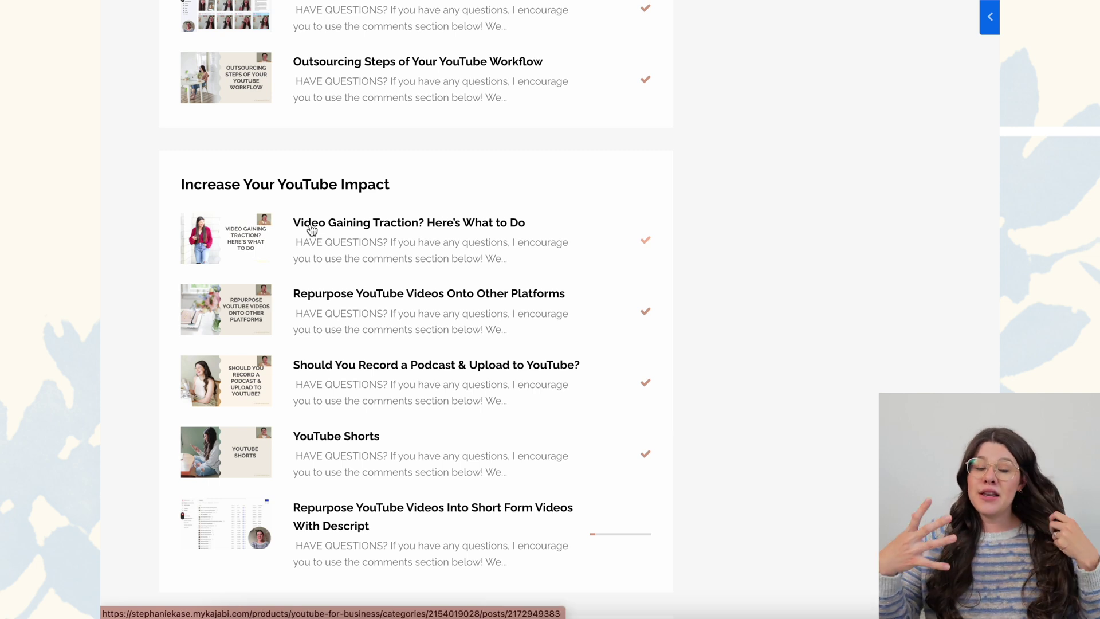
scroll(311, 229, down, 7)
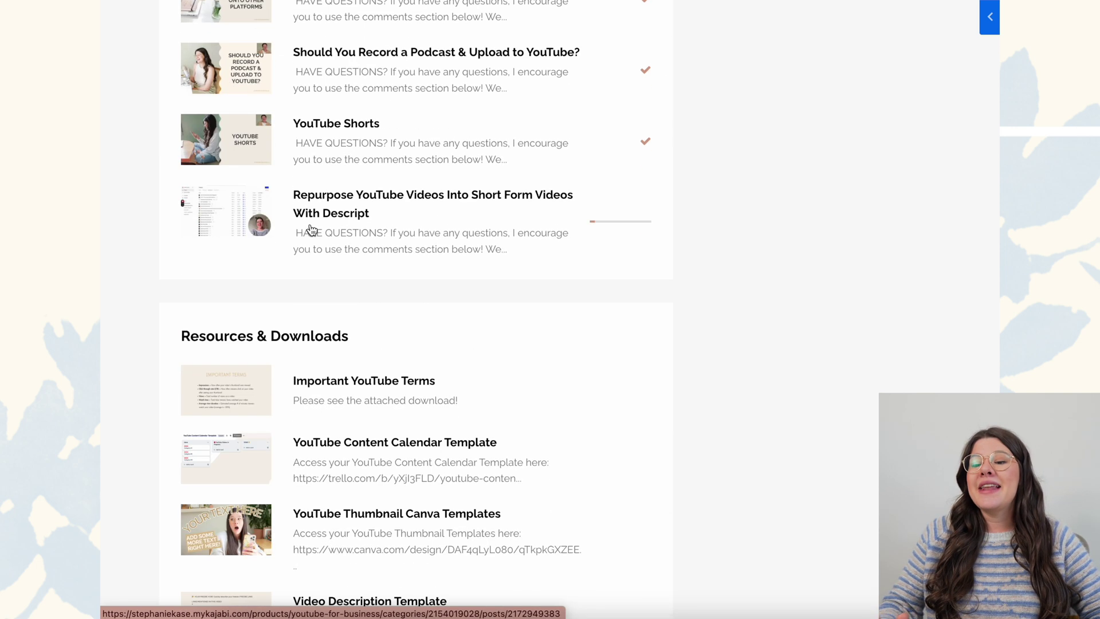
scroll(311, 230, down, 3)
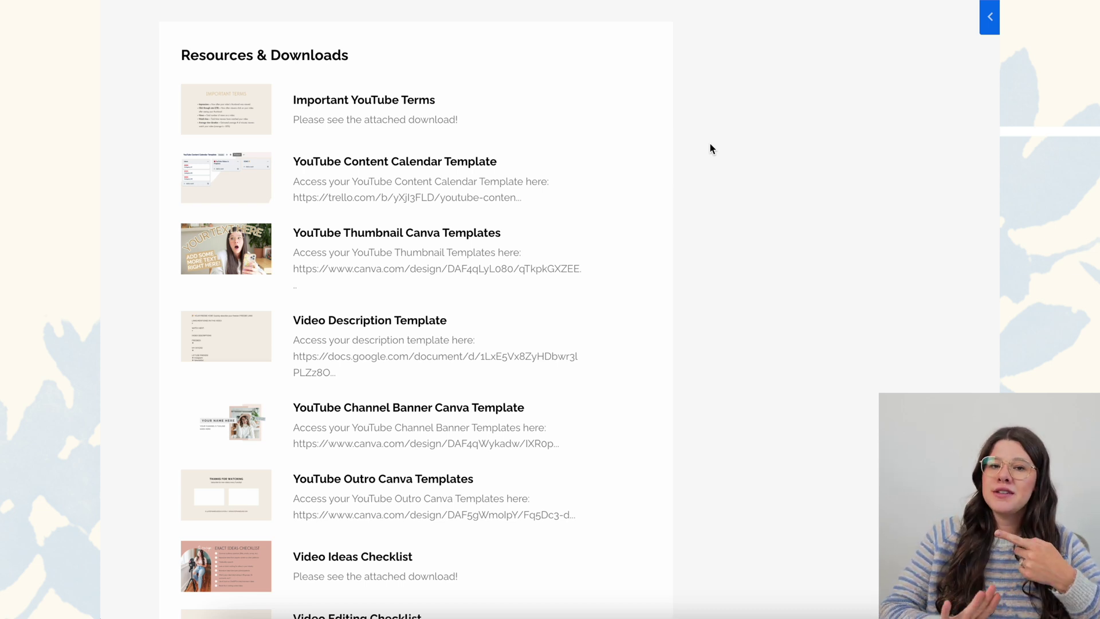
scroll(710, 148, down, 11)
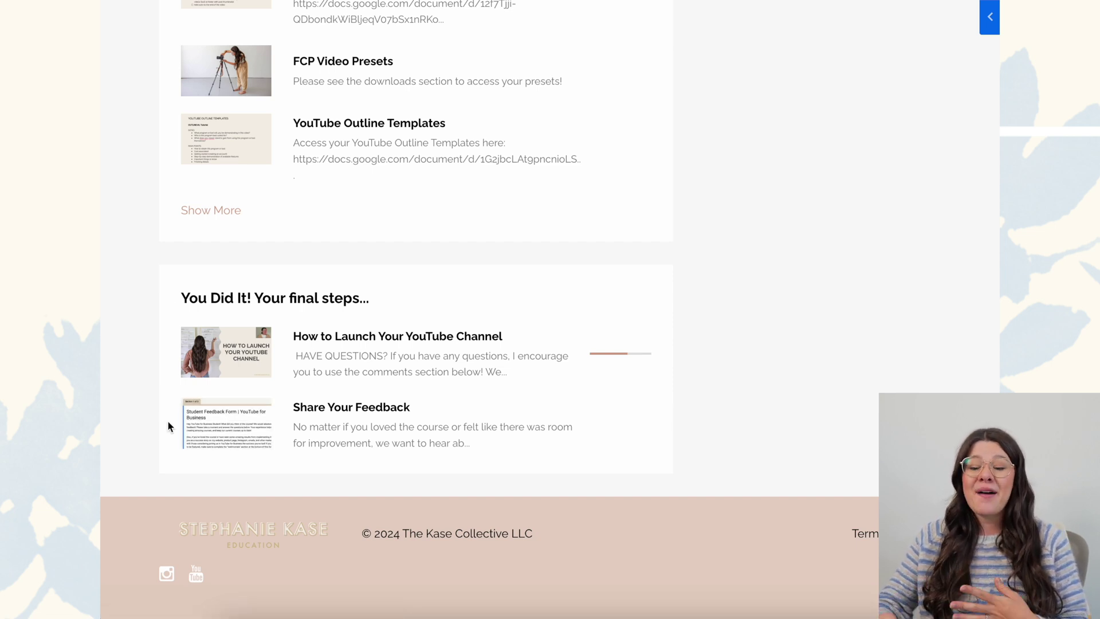
scroll(528, 327, up, 10)
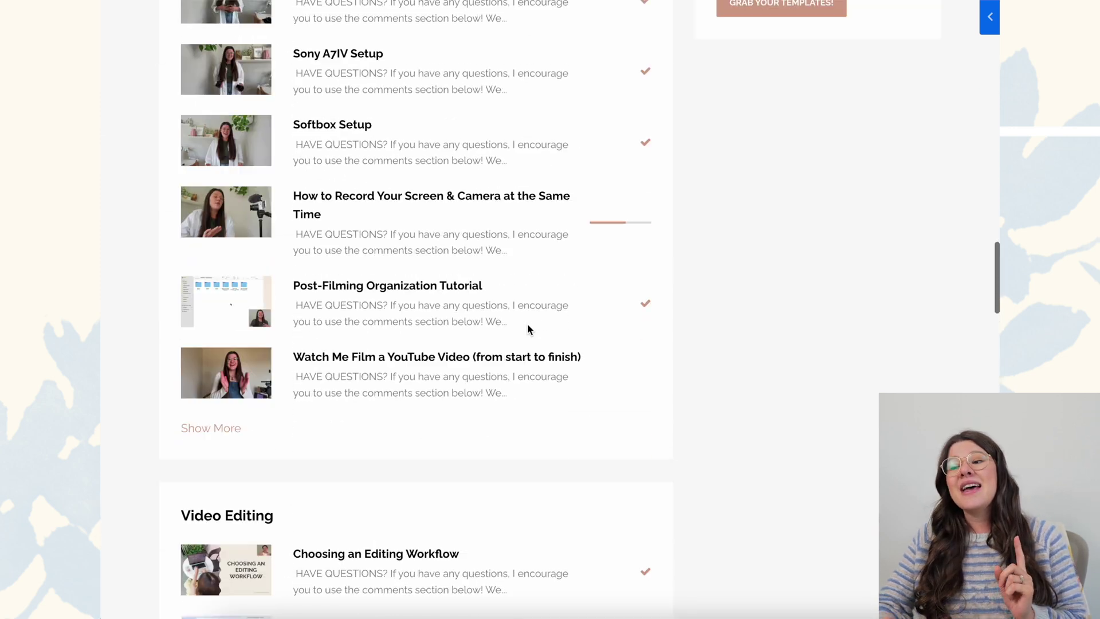
scroll(529, 325, up, 15)
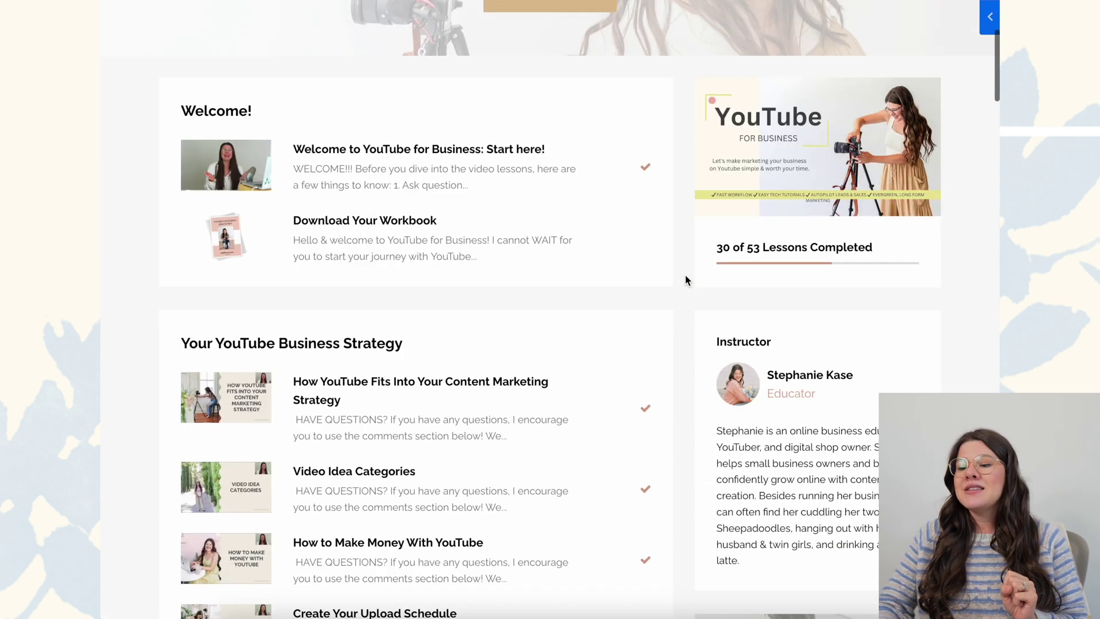
scroll(798, 492, down, 3)
scroll(804, 430, down, 1)
scroll(832, 203, down, 4)
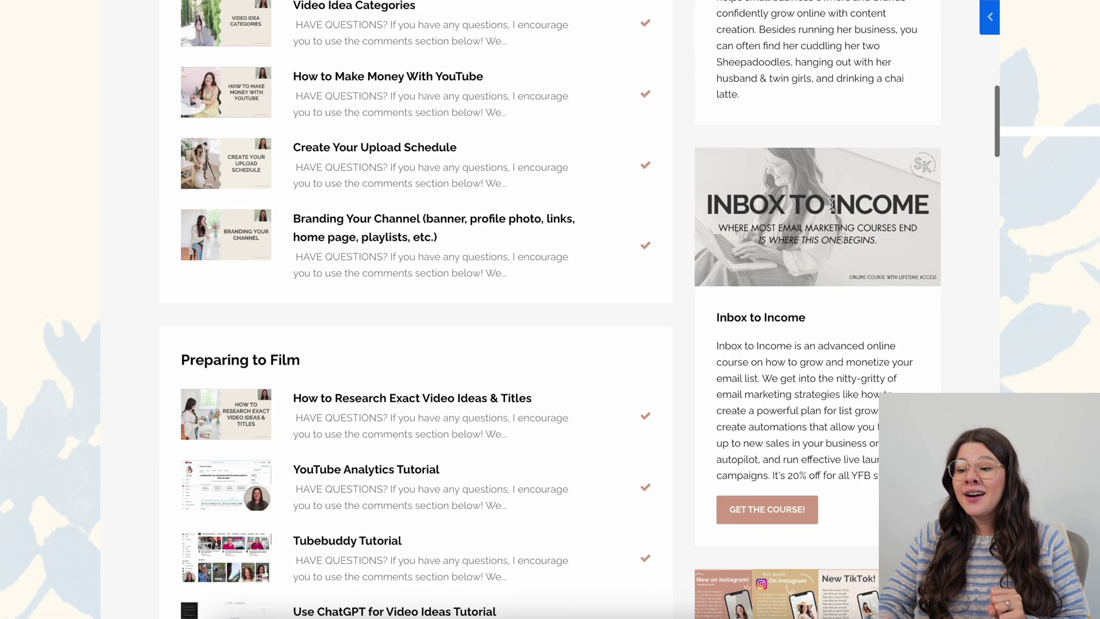
scroll(832, 203, down, 2)
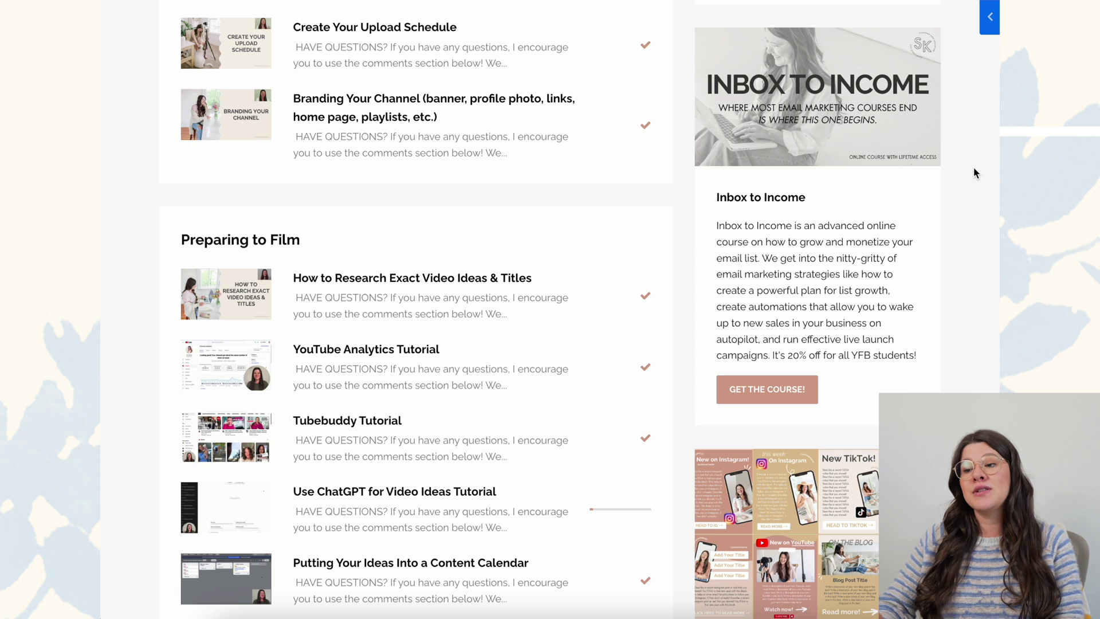
scroll(814, 318, down, 3)
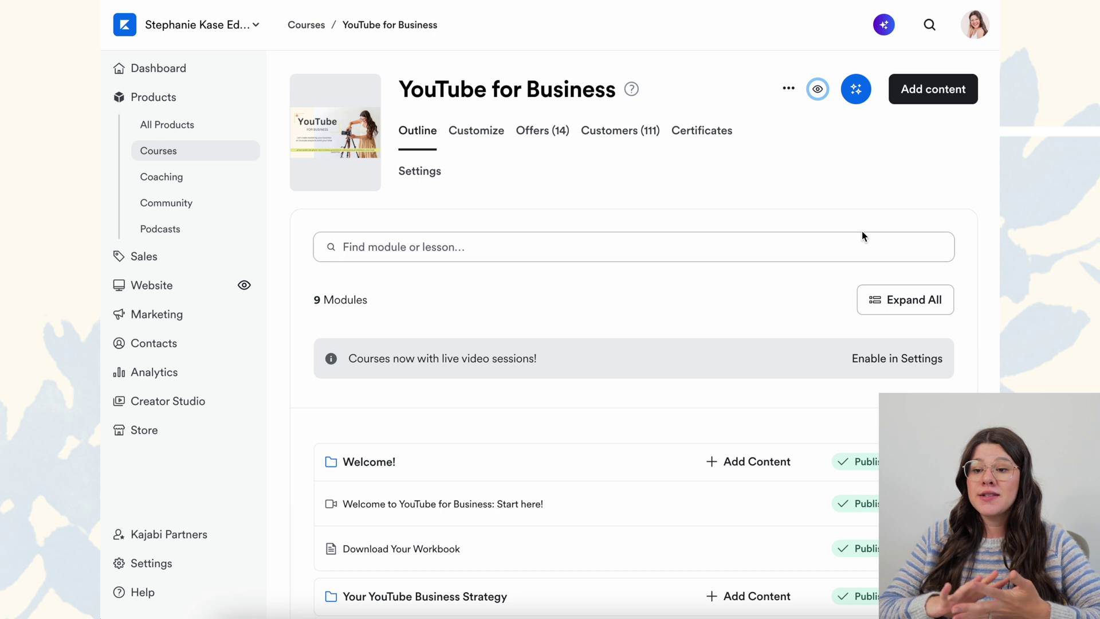
Step: Go back to the Courses list and open the YouTube for Business course outline
click(189, 150)
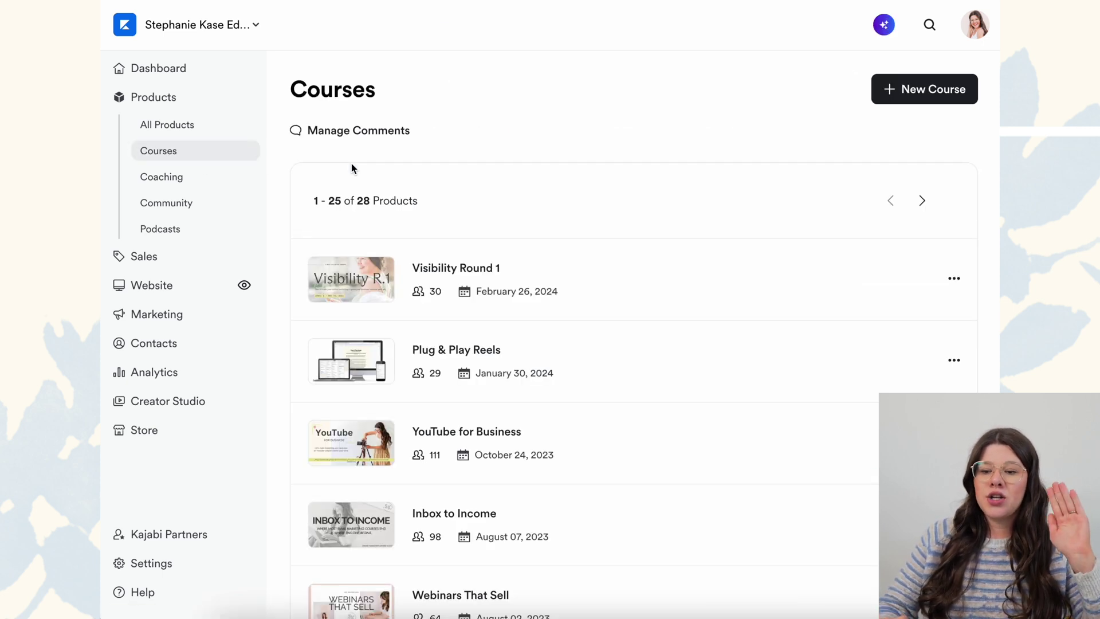
scroll(352, 166, down, 3)
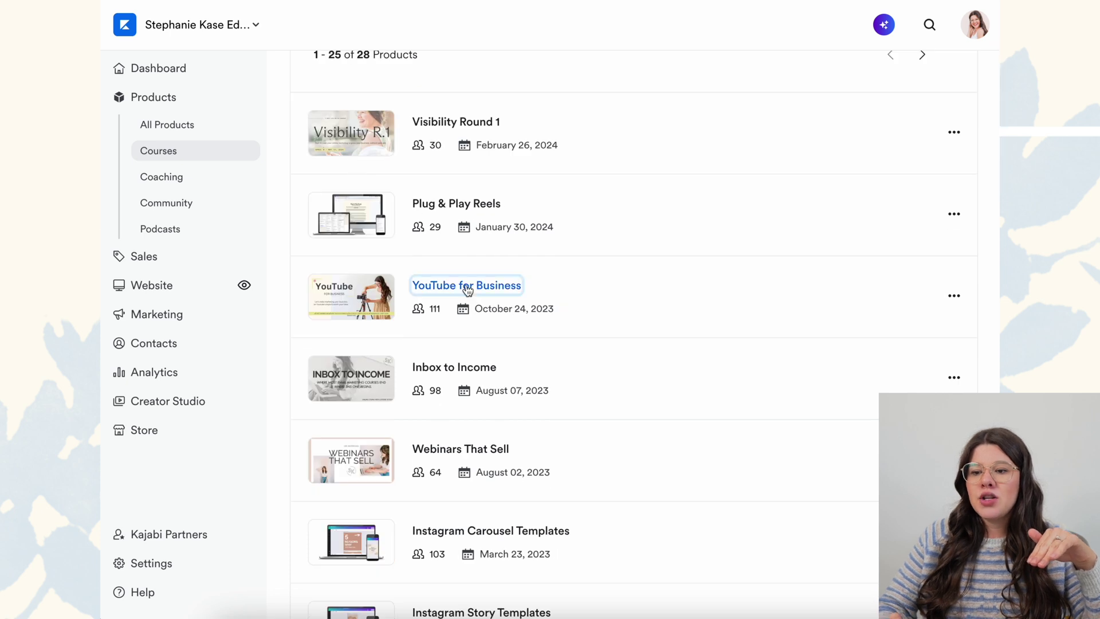
click(469, 287)
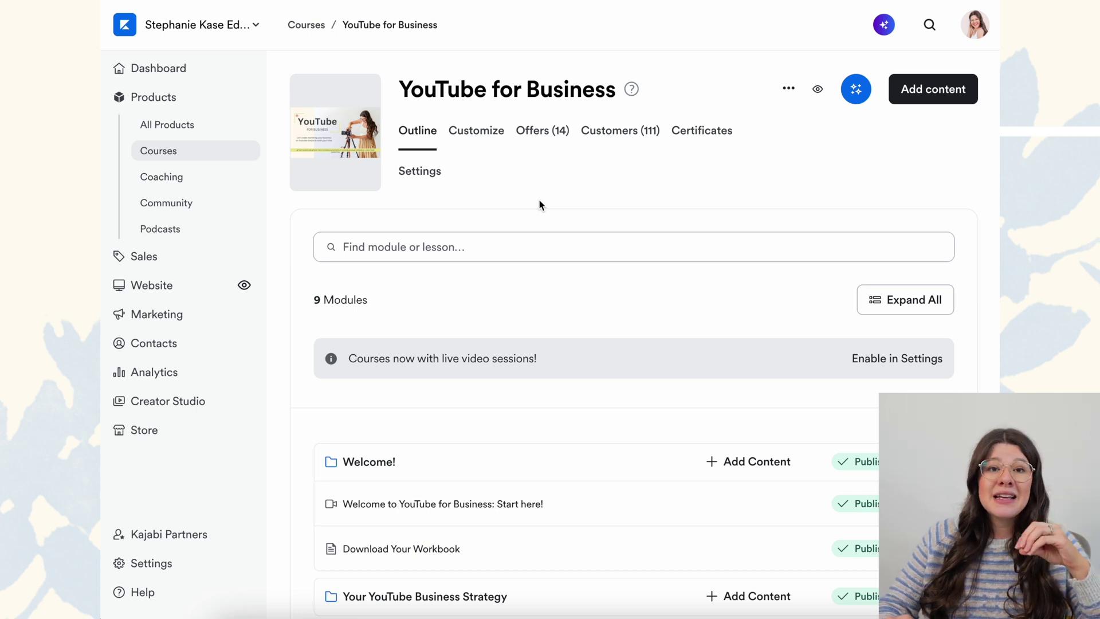
Step: Expand all modules to list every lesson with its Published status
scroll(539, 205, down, 1)
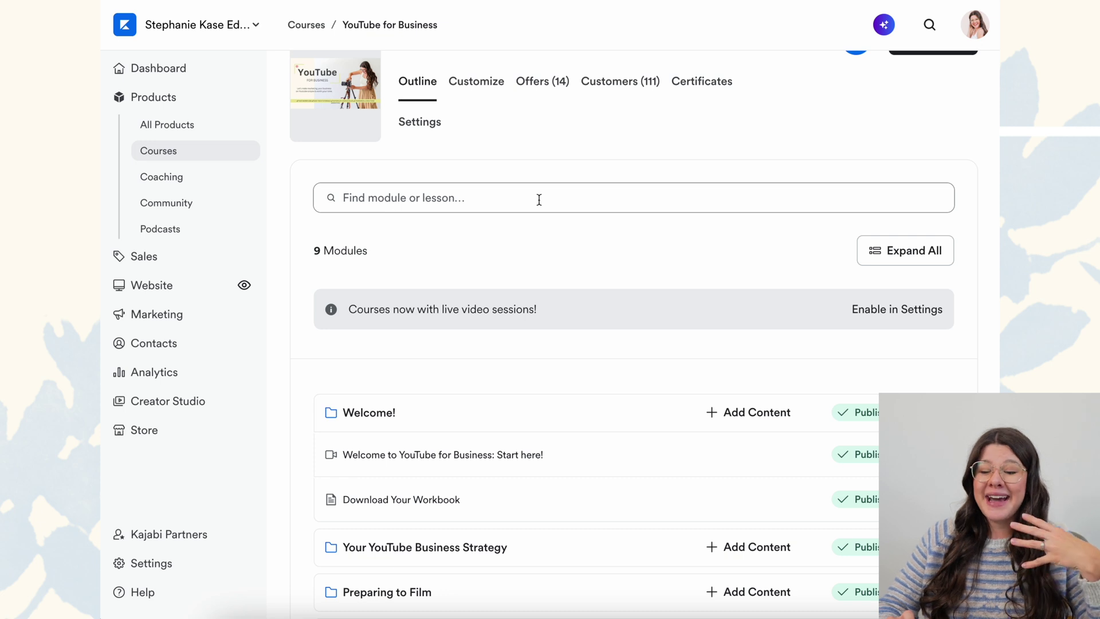
scroll(668, 242, down, 5)
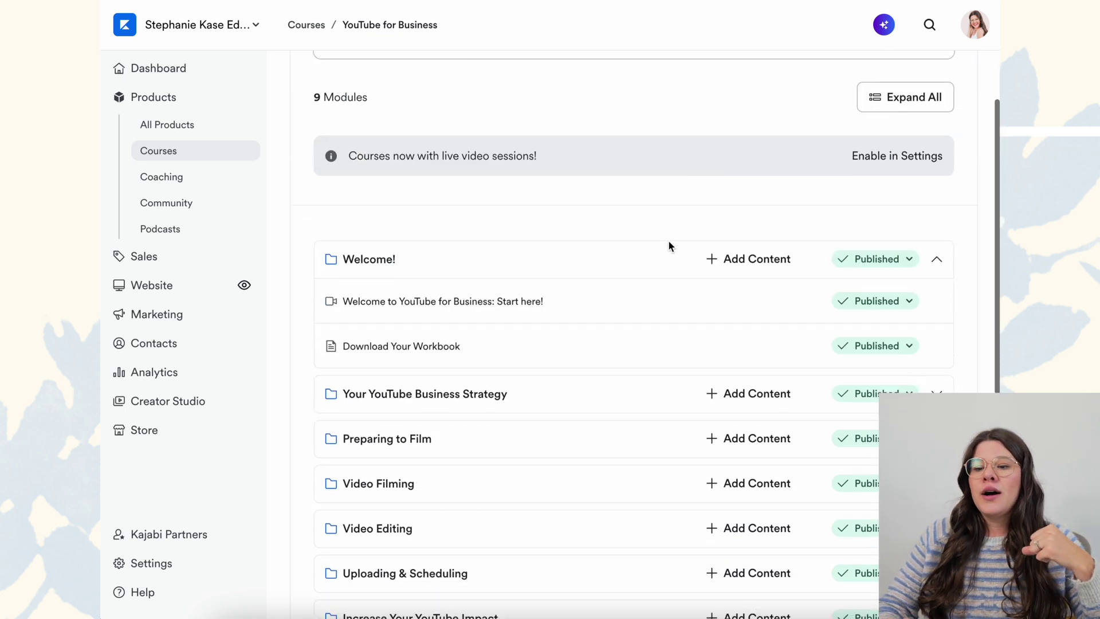
scroll(508, 210, down, 5)
scroll(508, 211, up, 4)
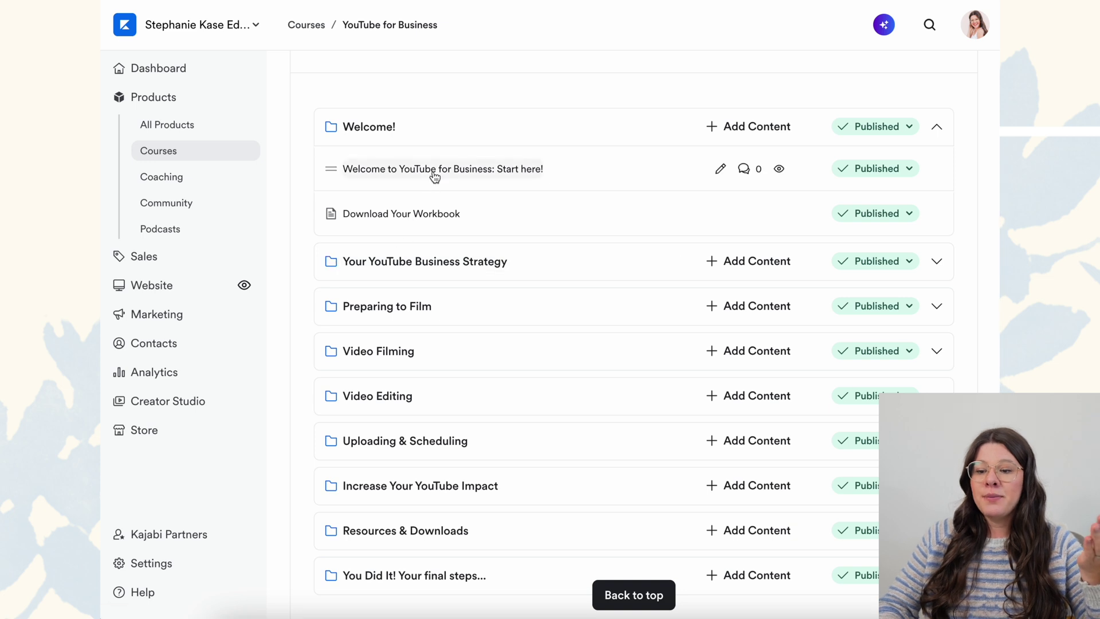
scroll(435, 174, up, 5)
click(923, 231)
scroll(488, 319, down, 6)
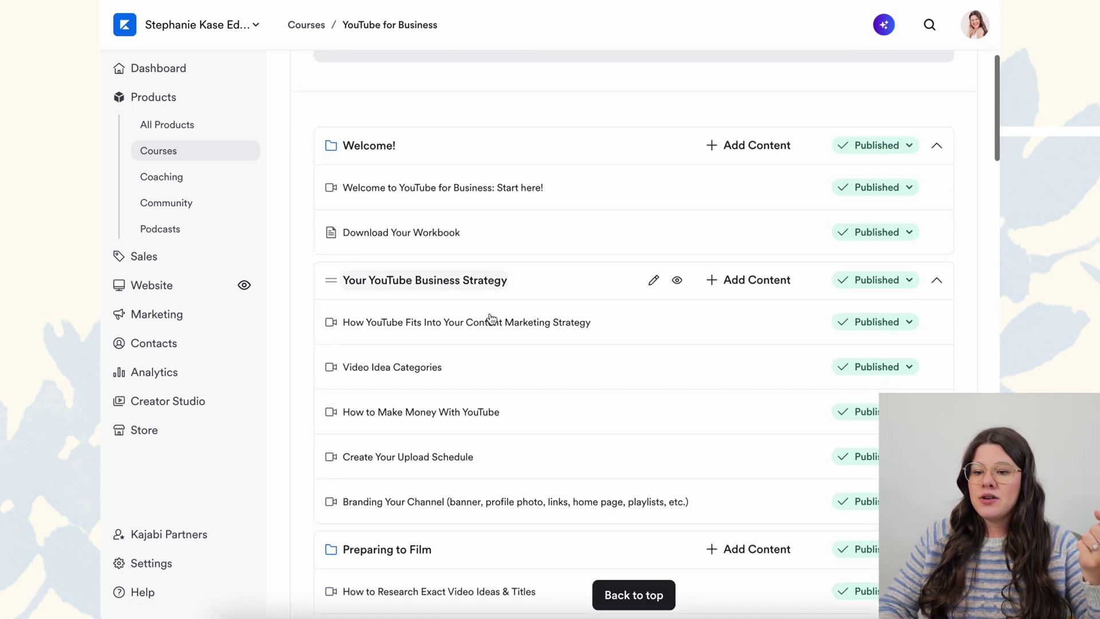
Step: Open the How YouTube Fits Into Your Content Marketing Strategy lesson and review its description
click(423, 228)
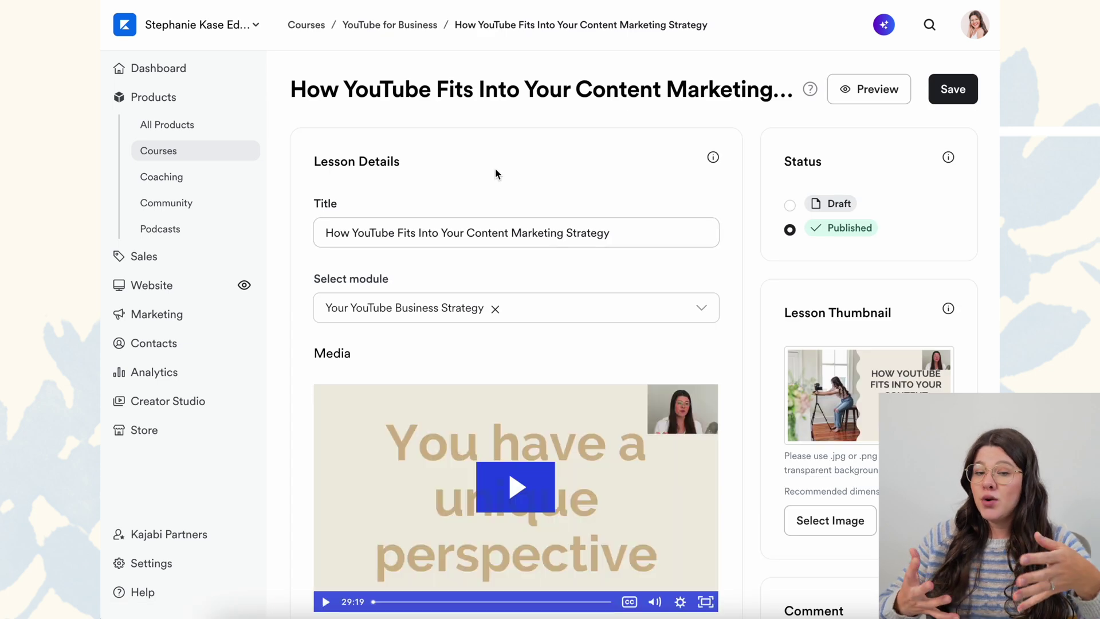
scroll(495, 167, down, 4)
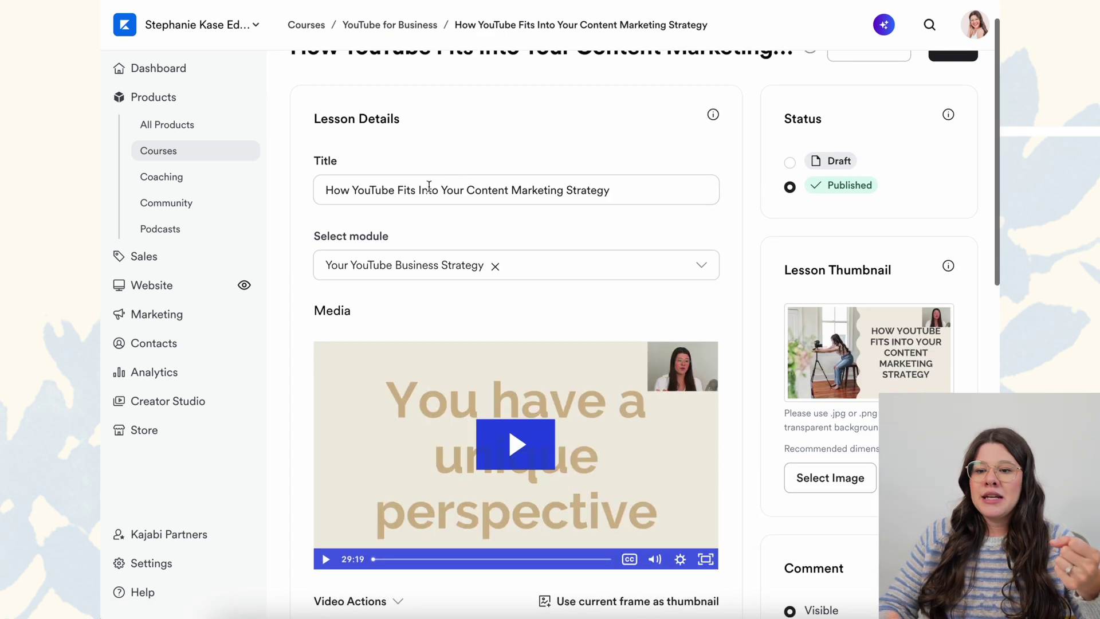
scroll(413, 197, down, 1)
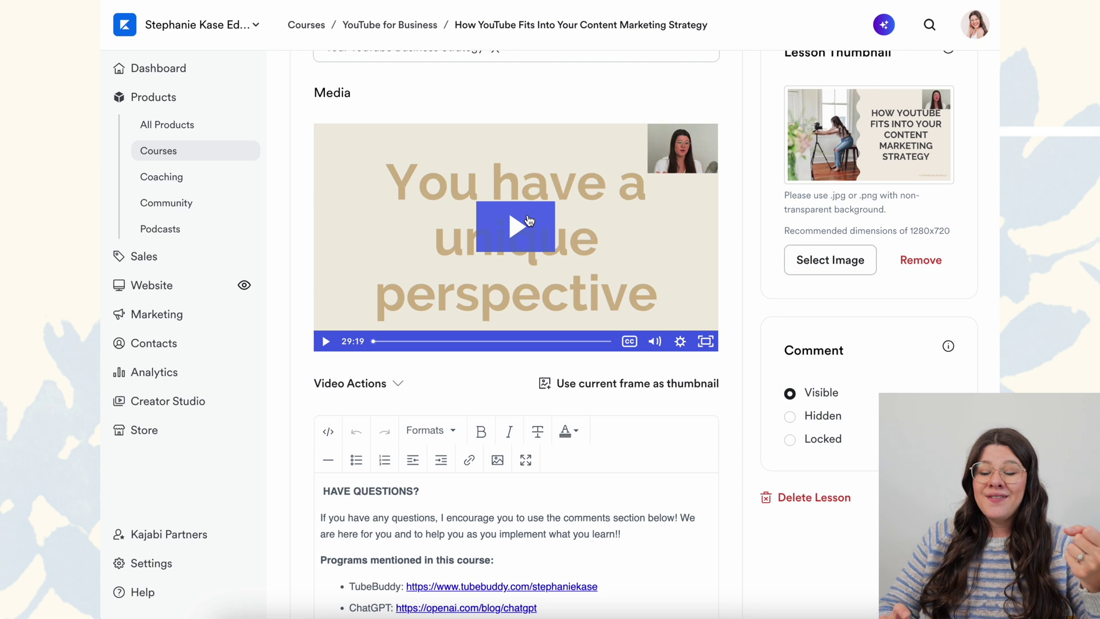
scroll(527, 219, down, 3)
scroll(528, 220, down, 2)
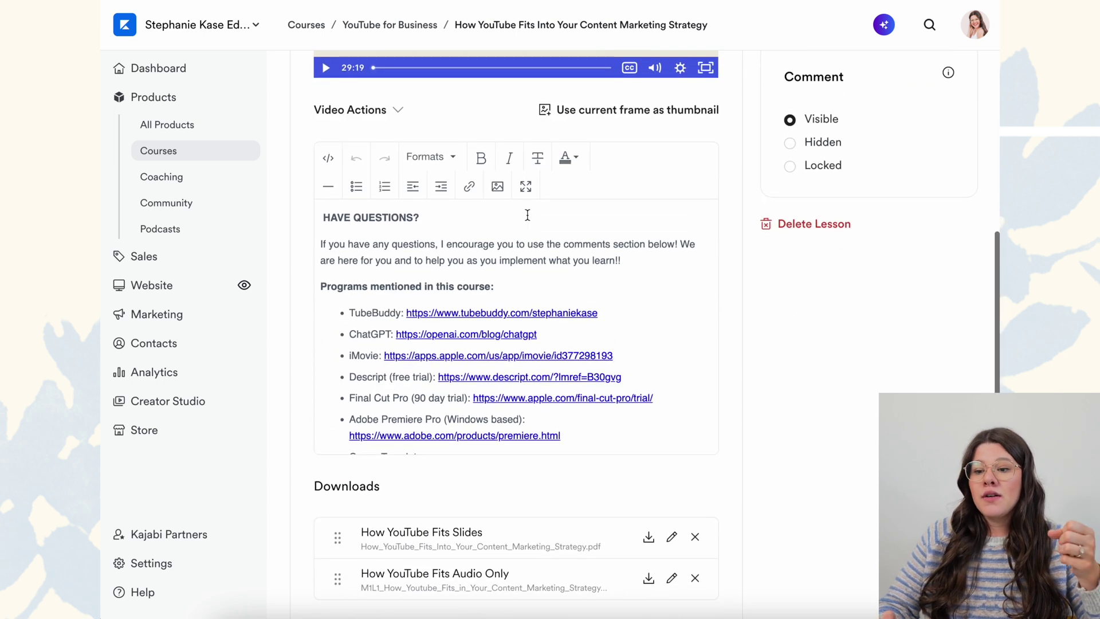
drag(324, 217, 441, 399)
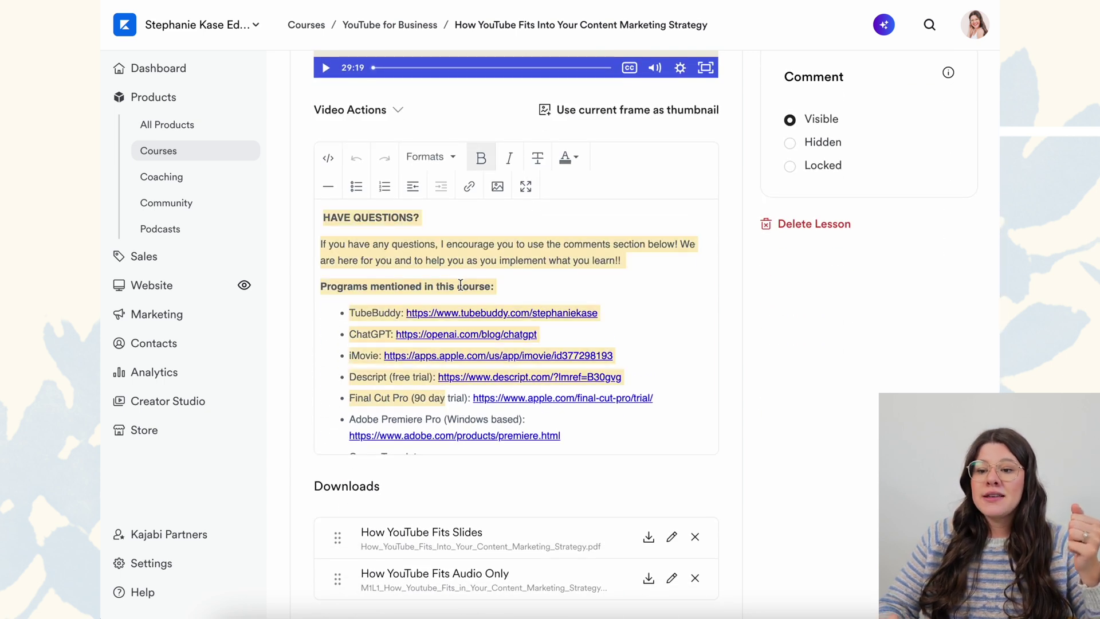
click(472, 262)
Step: Look over the lesson video's Video Actions list, then dismiss it
scroll(533, 288, down, 5)
scroll(803, 328, down, 5)
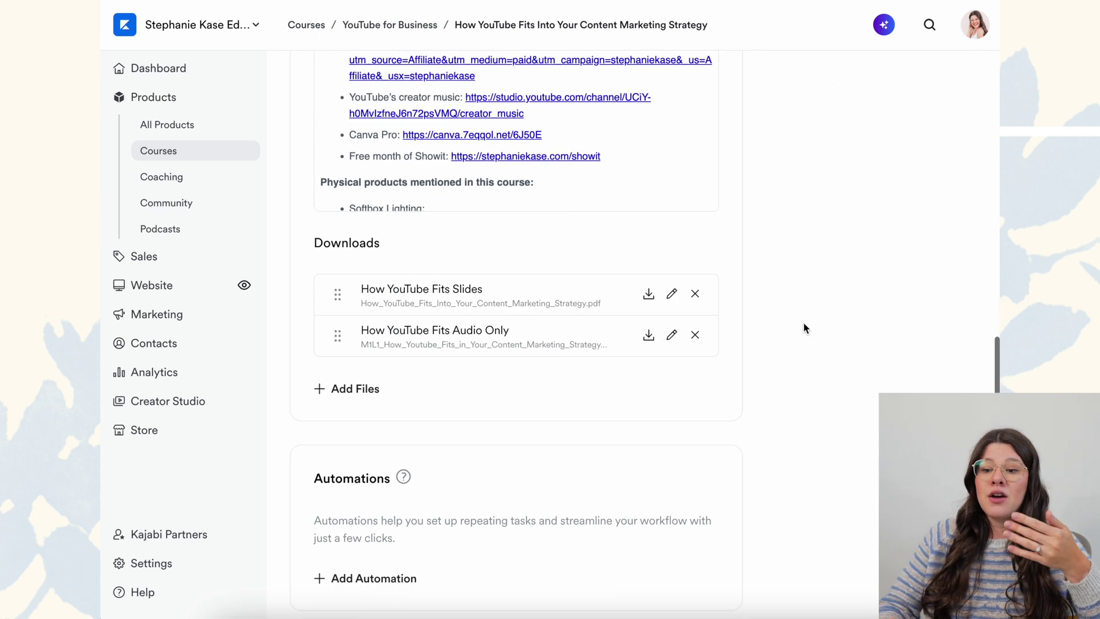
scroll(386, 275, up, 1)
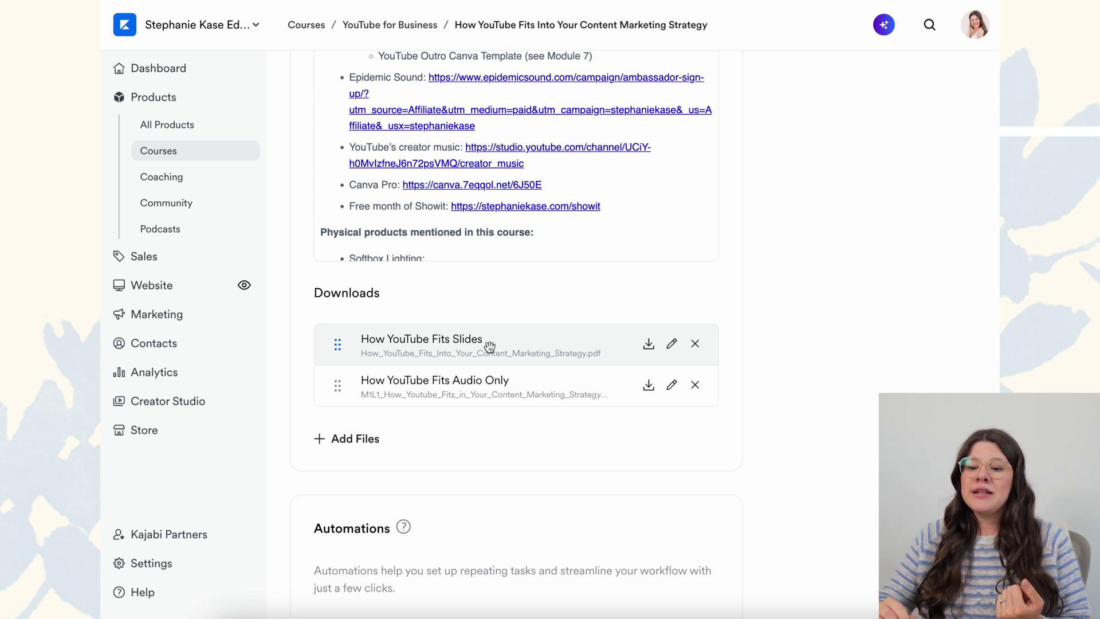
scroll(490, 347, down, 2)
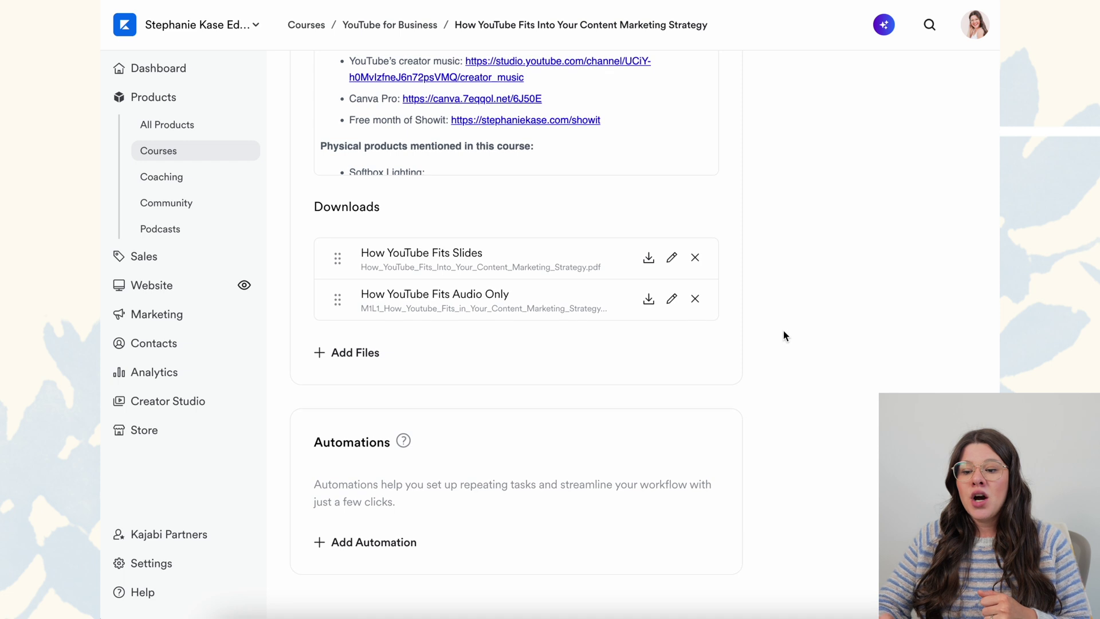
scroll(784, 335, up, 7)
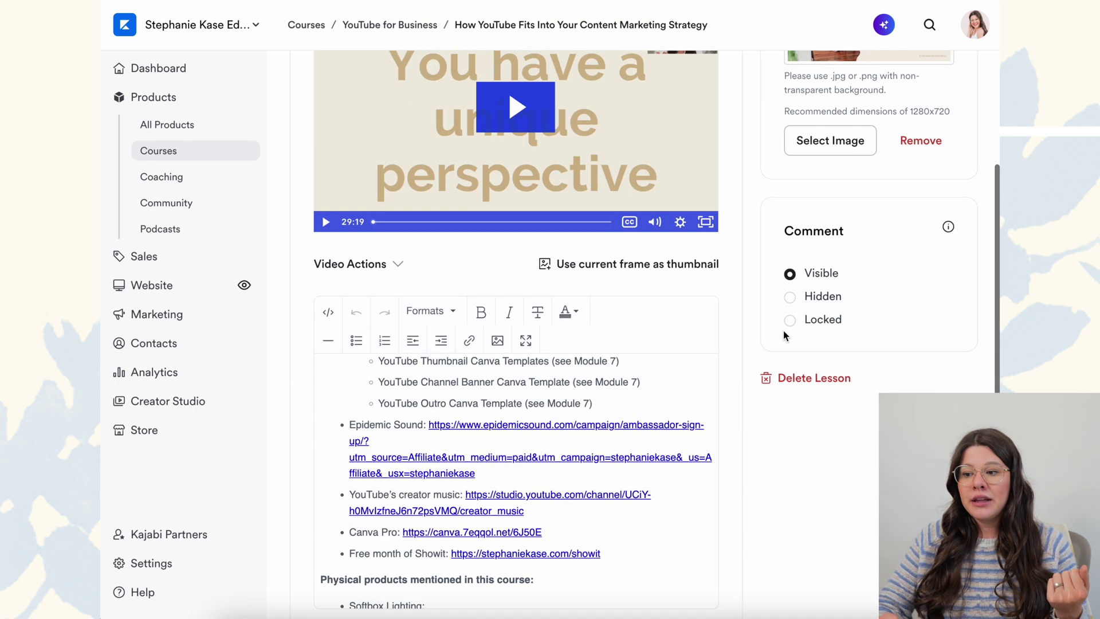
scroll(784, 336, up, 4)
scroll(486, 463, down, 2)
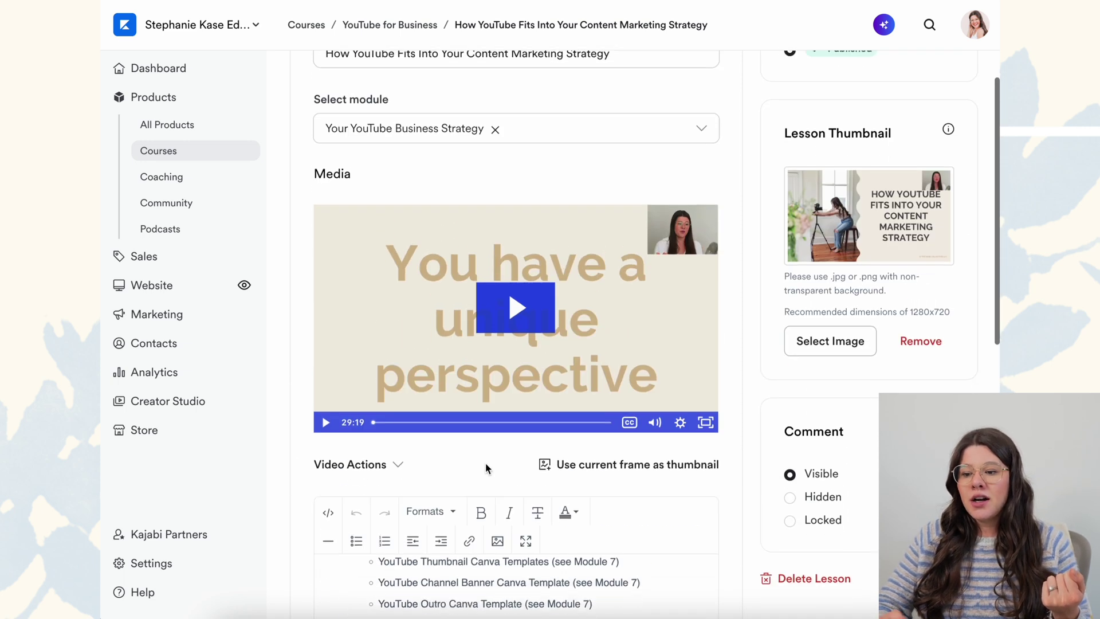
click(354, 343)
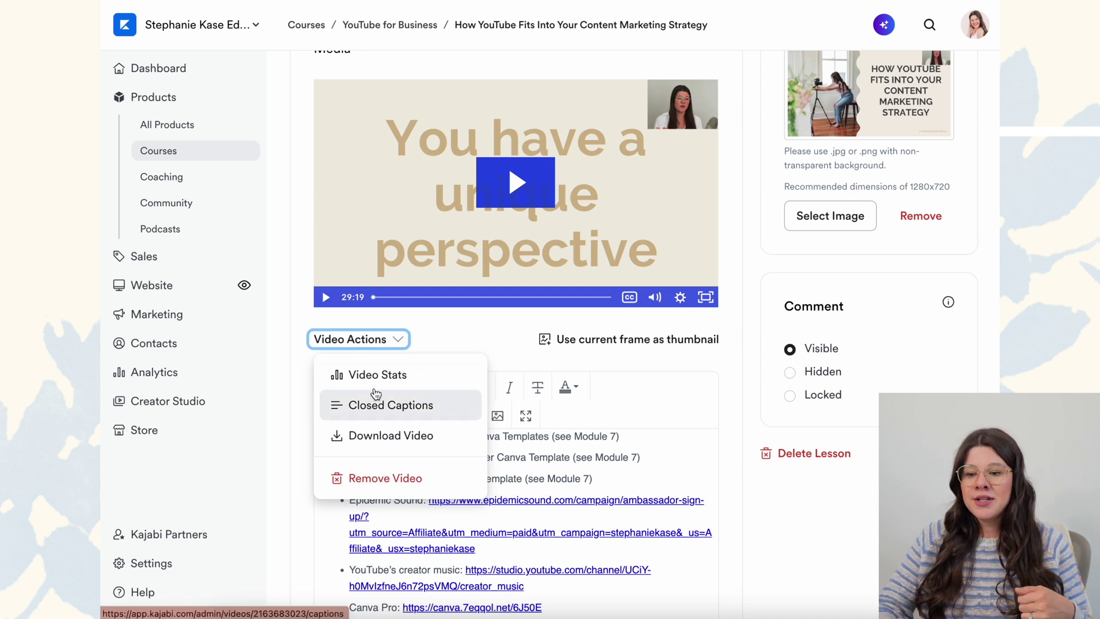
click(459, 339)
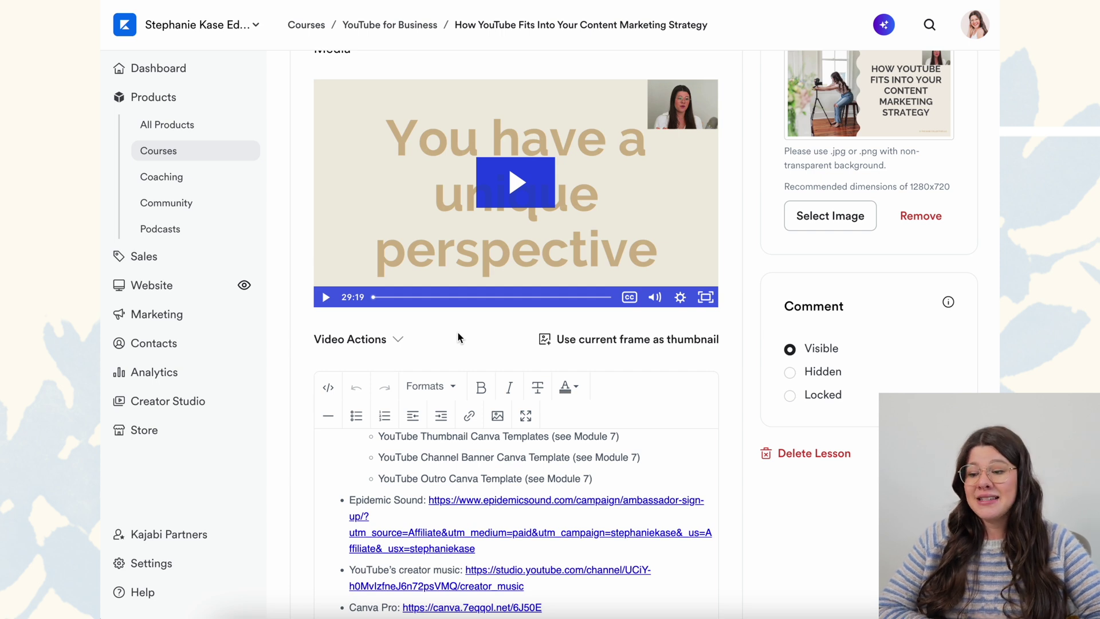
Step: Return to the course outline and go to the course's Settings tab
scroll(457, 337, up, 5)
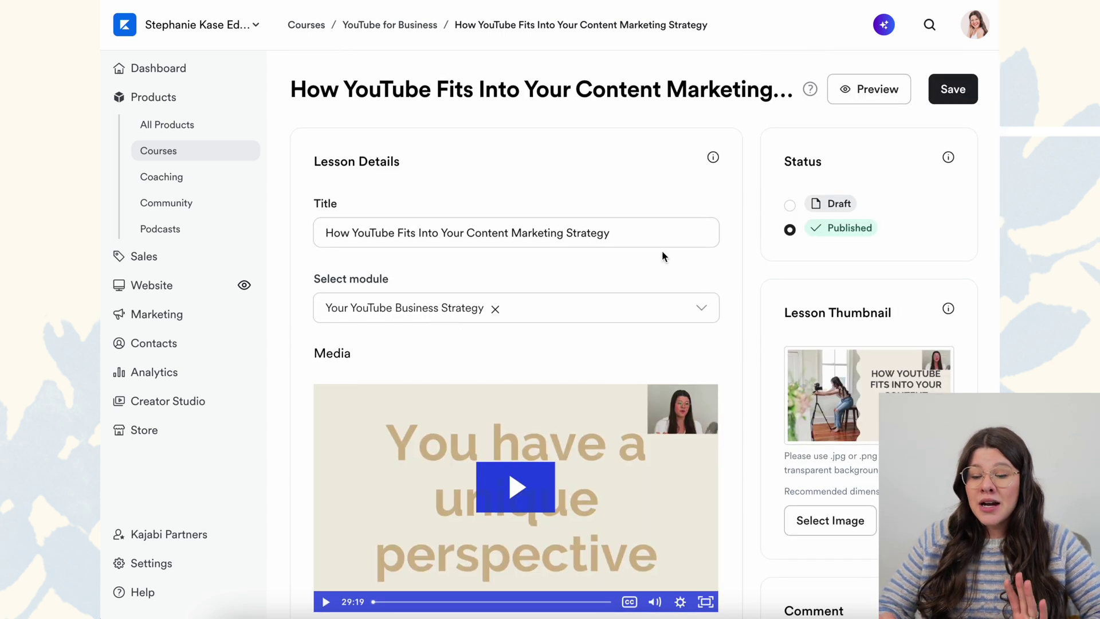
scroll(663, 256, down, 4)
scroll(663, 256, down, 5)
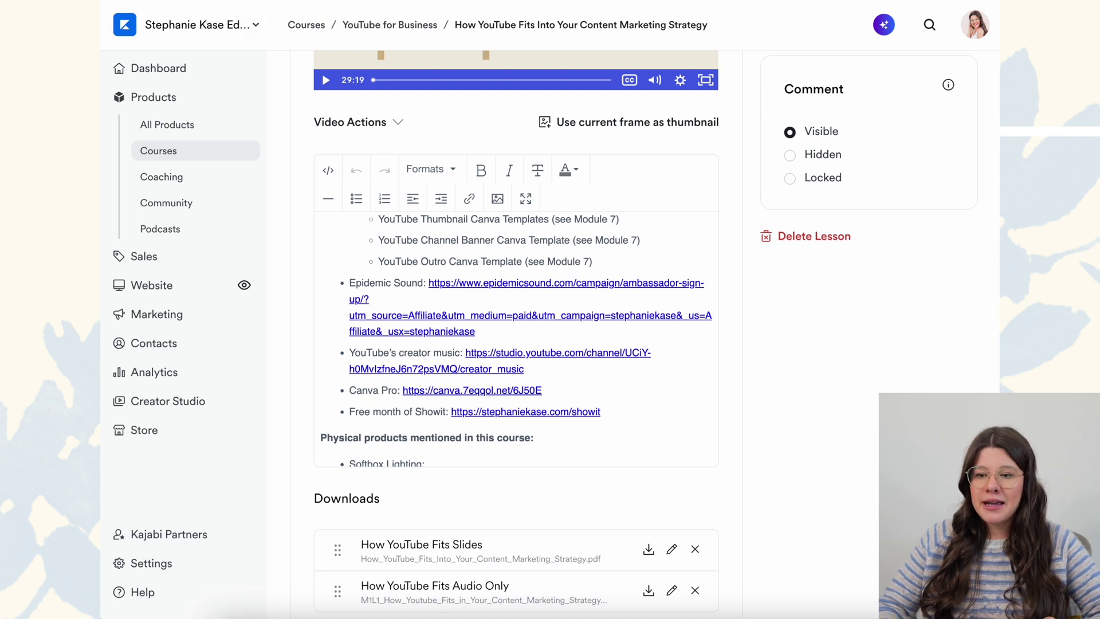
key(alt+Left)
scroll(503, 115, up, 6)
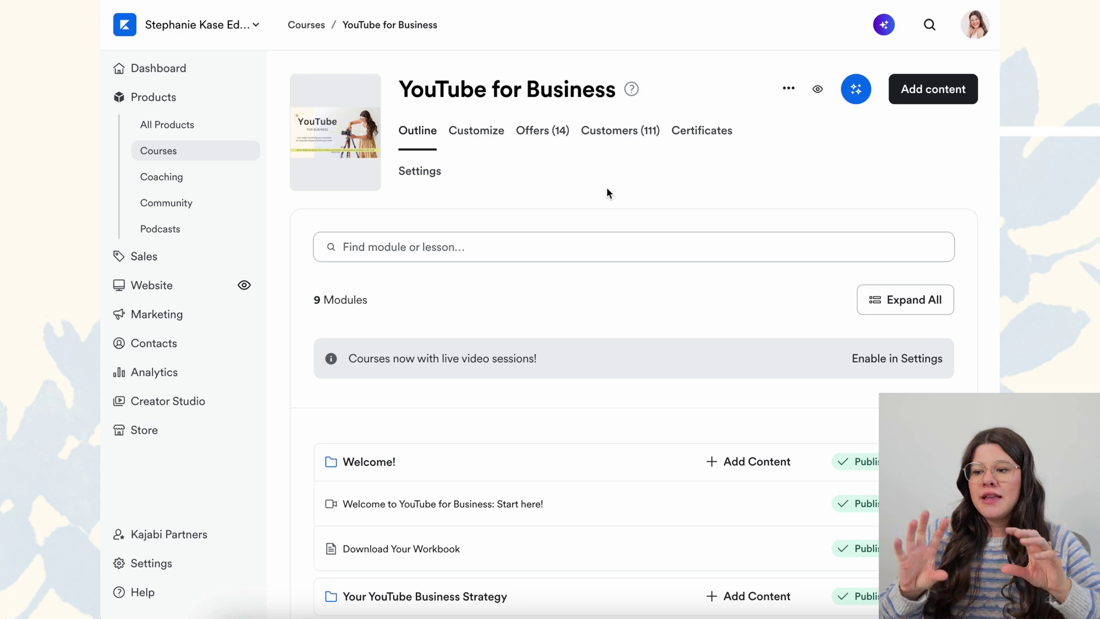
click(409, 175)
scroll(542, 198, down, 2)
Step: Switch to the course's Offers (14) tab
scroll(389, 375, down, 7)
scroll(389, 373, up, 10)
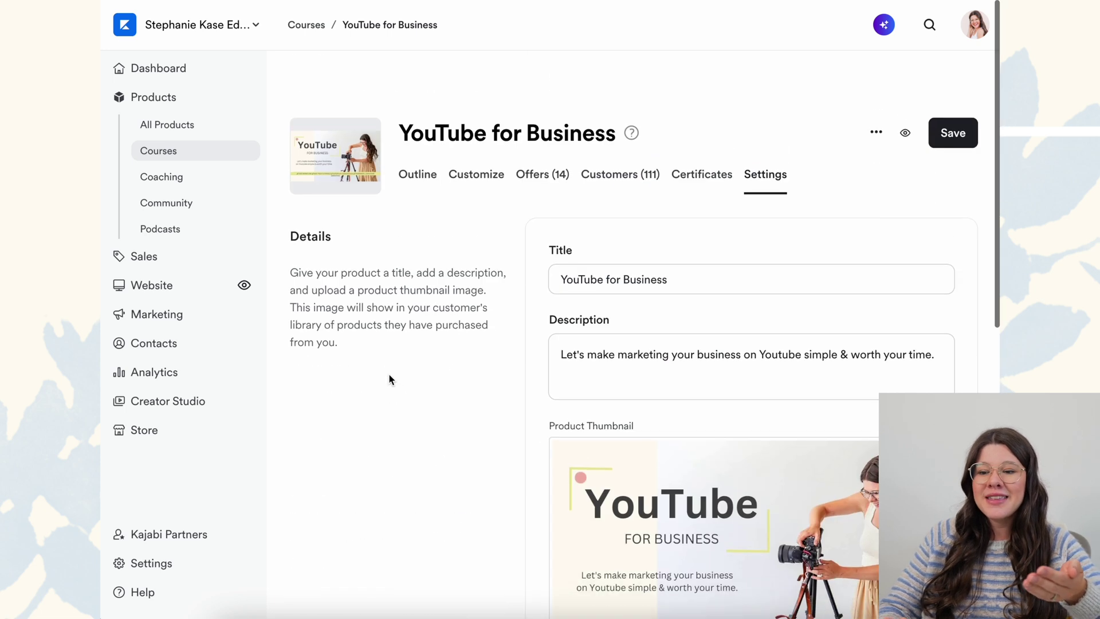
click(539, 133)
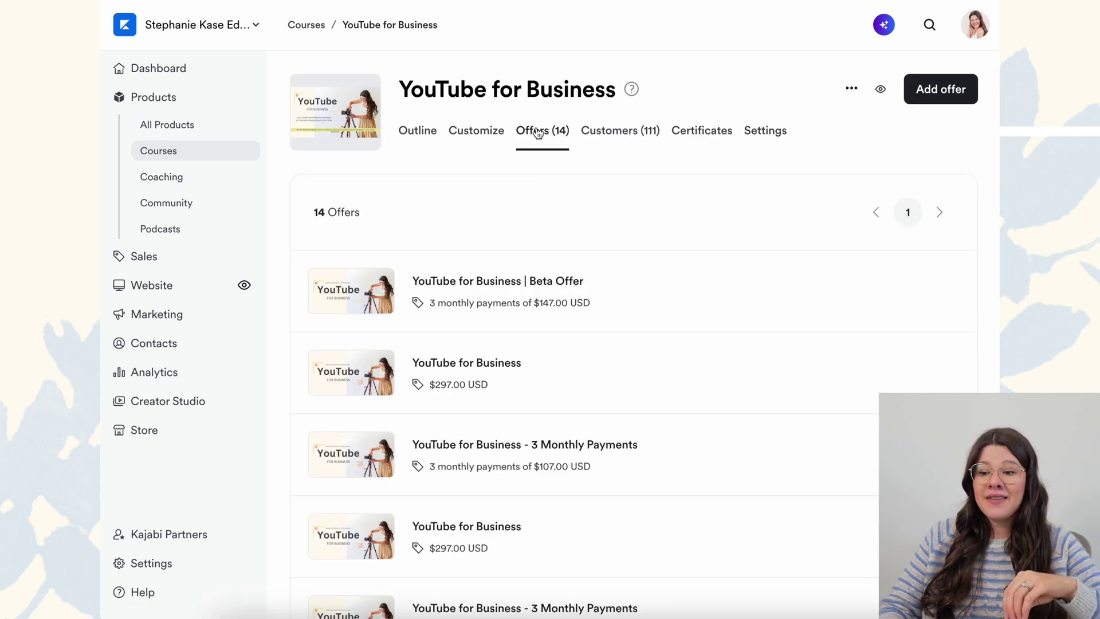
scroll(532, 181, down, 2)
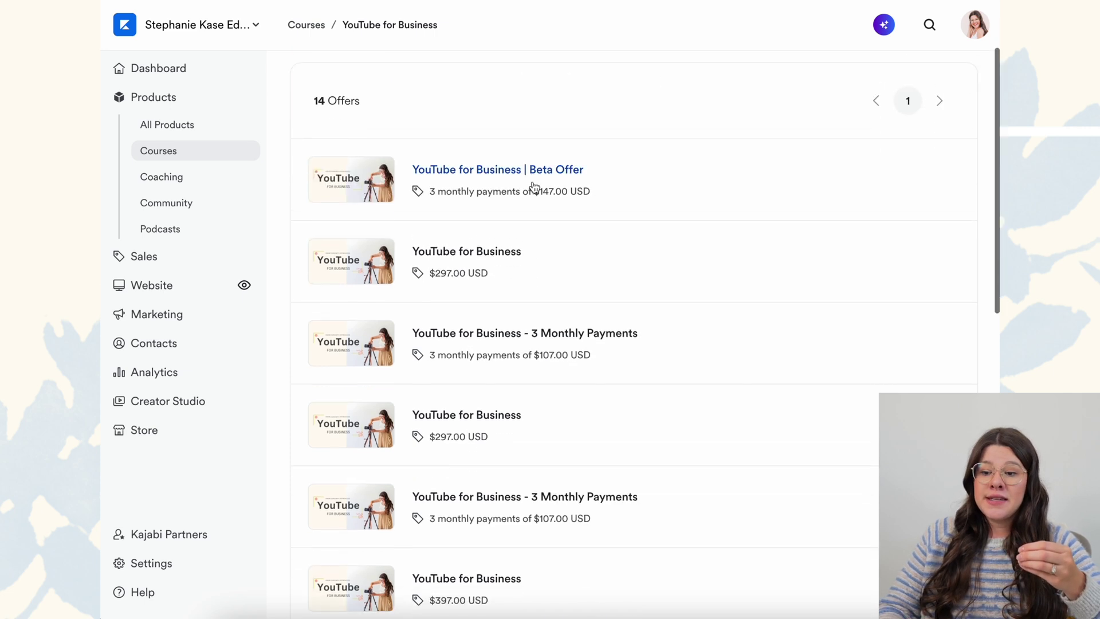
Step: View one offer's details, then return and scroll through the 14 offers' prices
click(490, 241)
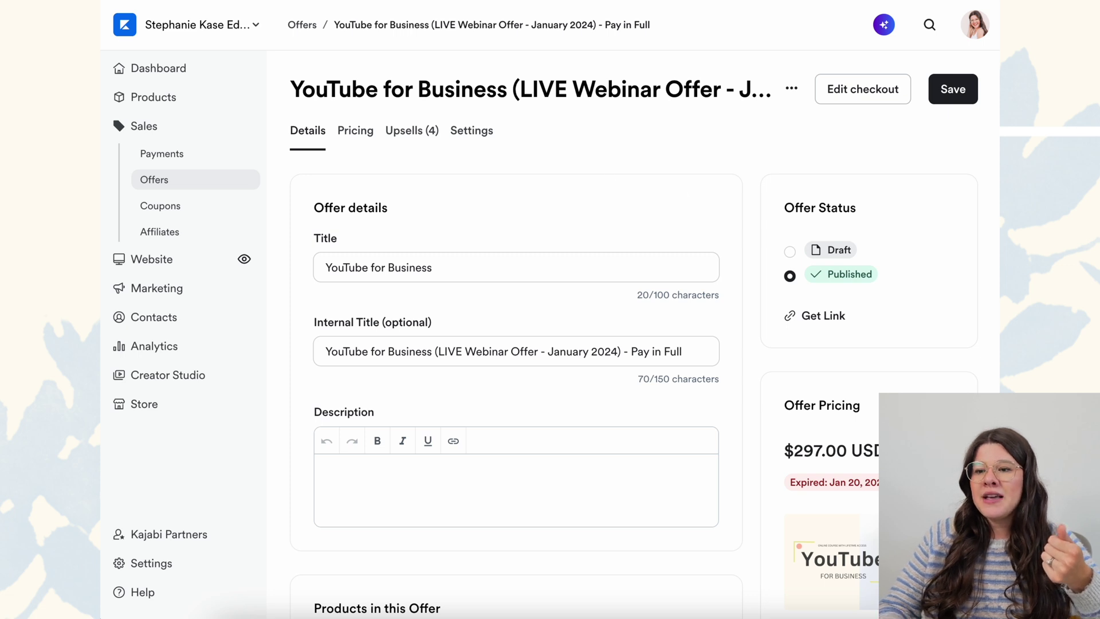
key(alt+Left)
scroll(491, 150, down, 10)
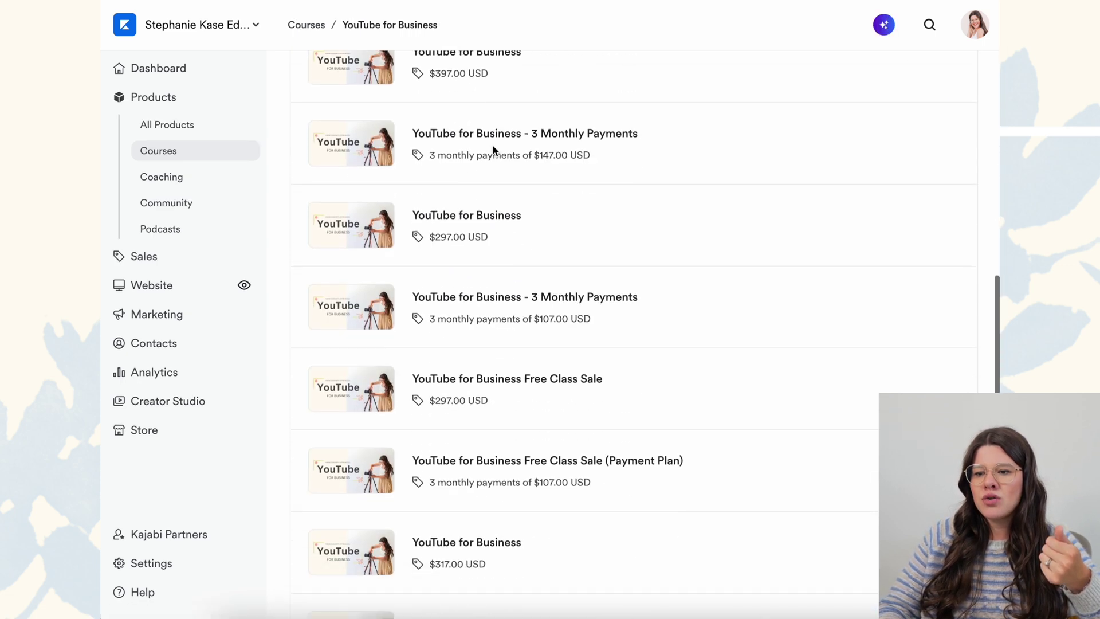
scroll(493, 145, down, 3)
scroll(493, 377, up, 3)
scroll(493, 373, up, 5)
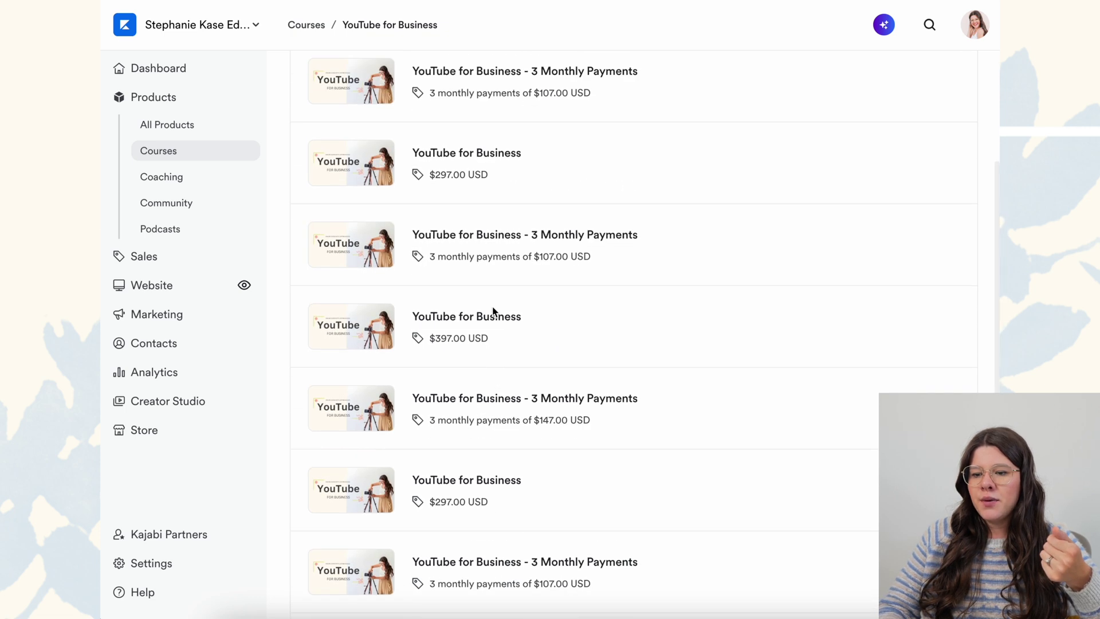
click(493, 314)
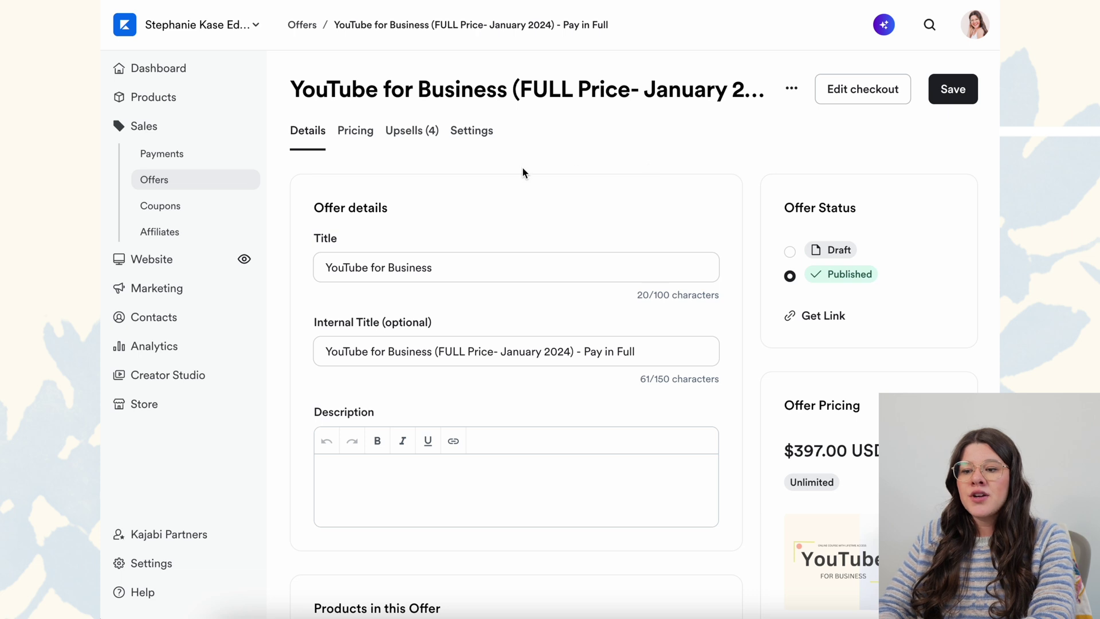
scroll(548, 172, down, 1)
scroll(547, 172, up, 1)
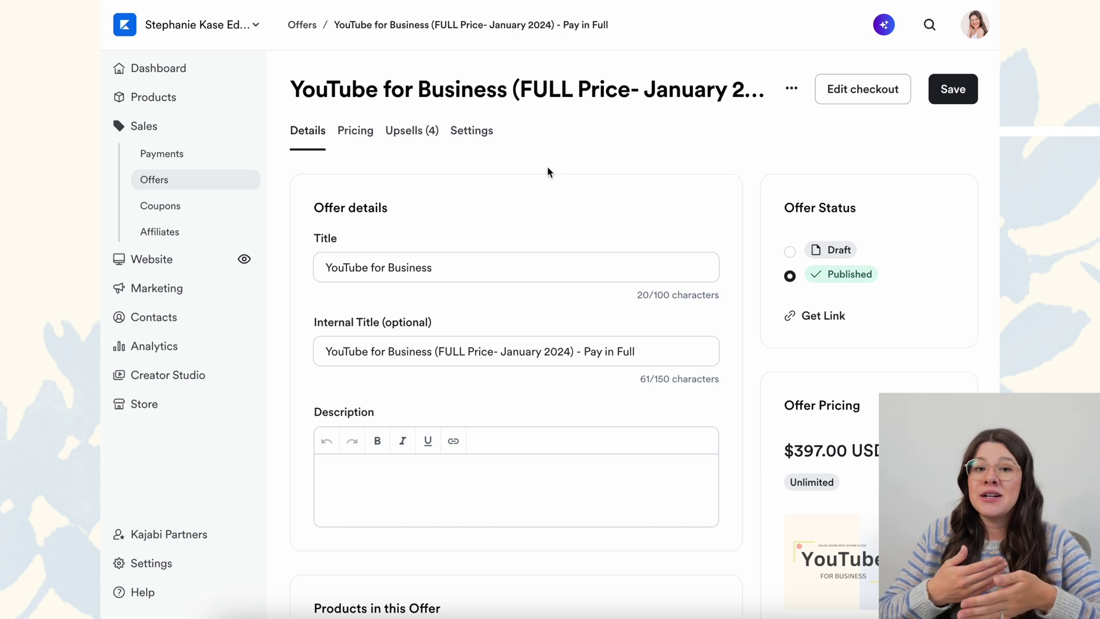
scroll(548, 172, down, 5)
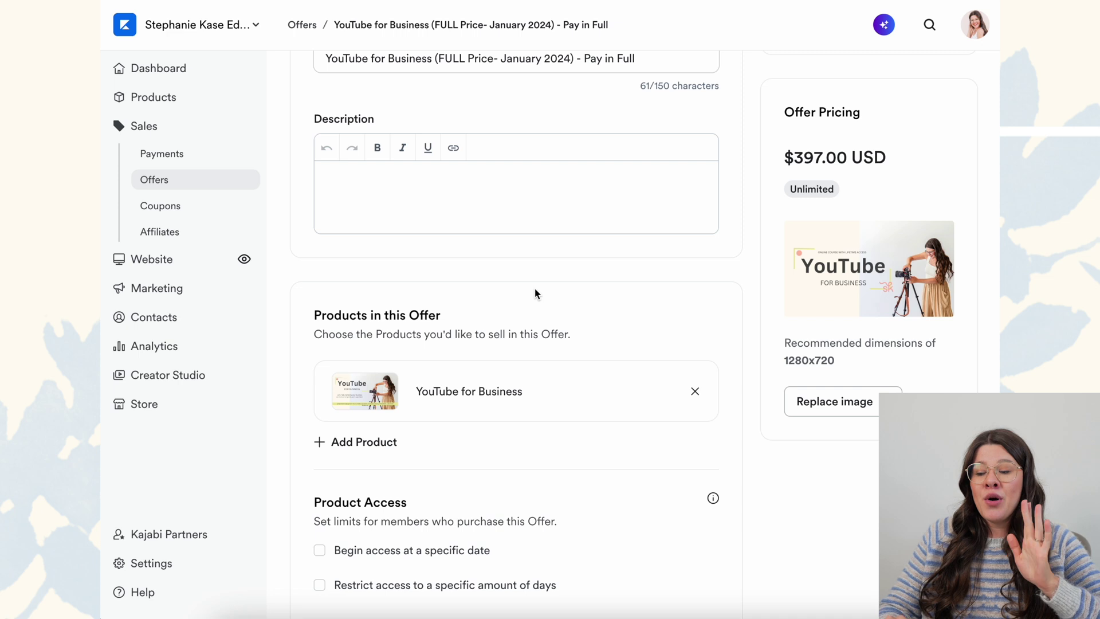
scroll(535, 294, down, 2)
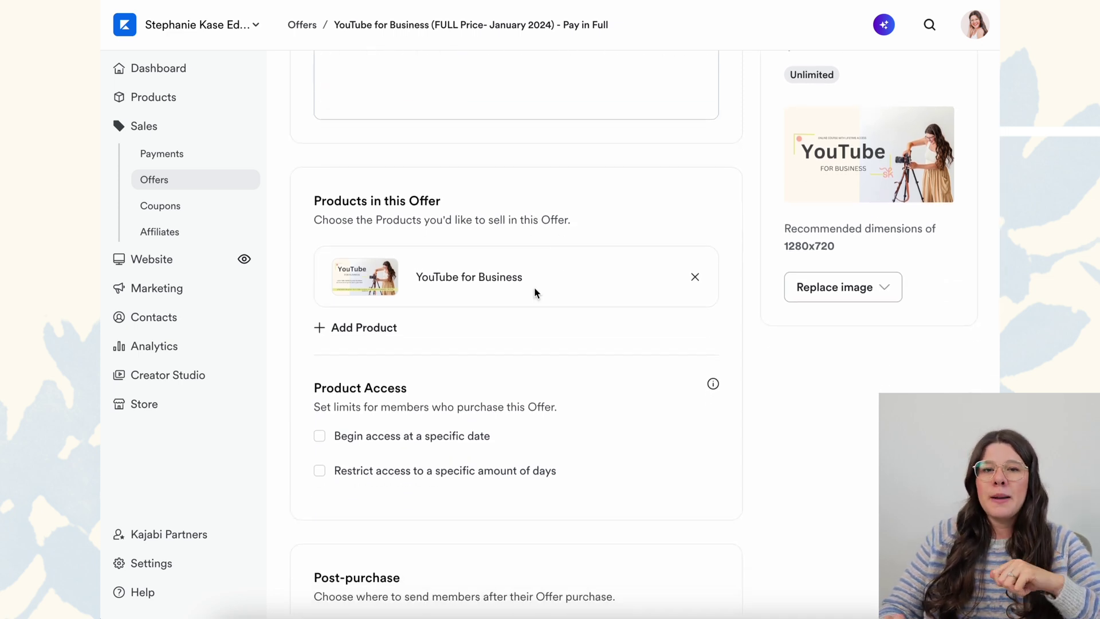
scroll(535, 292, down, 9)
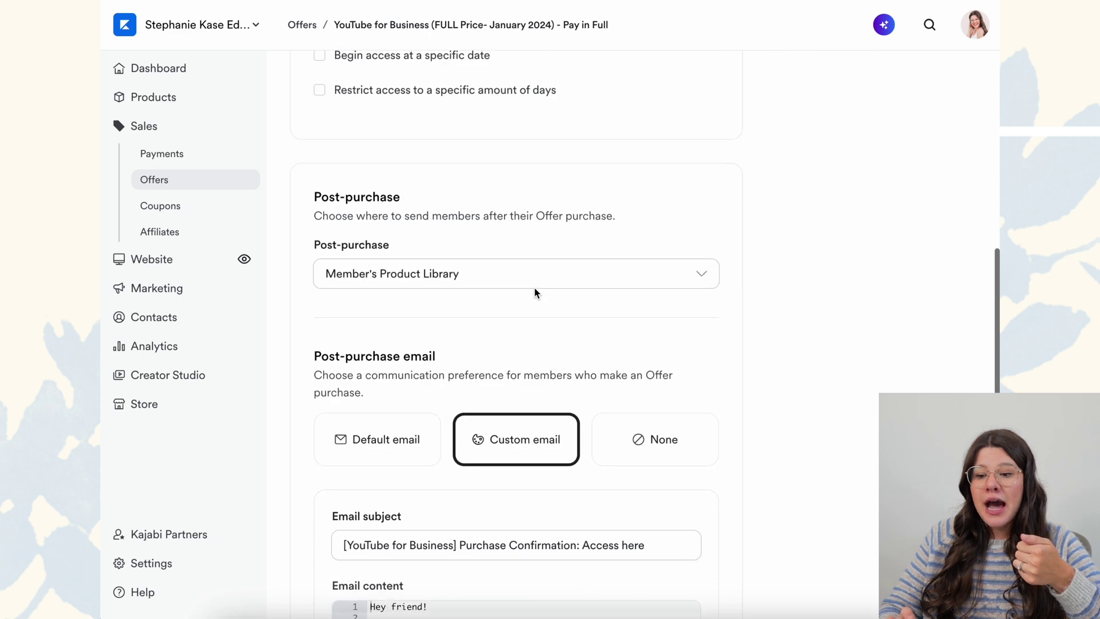
scroll(551, 253, down, 2)
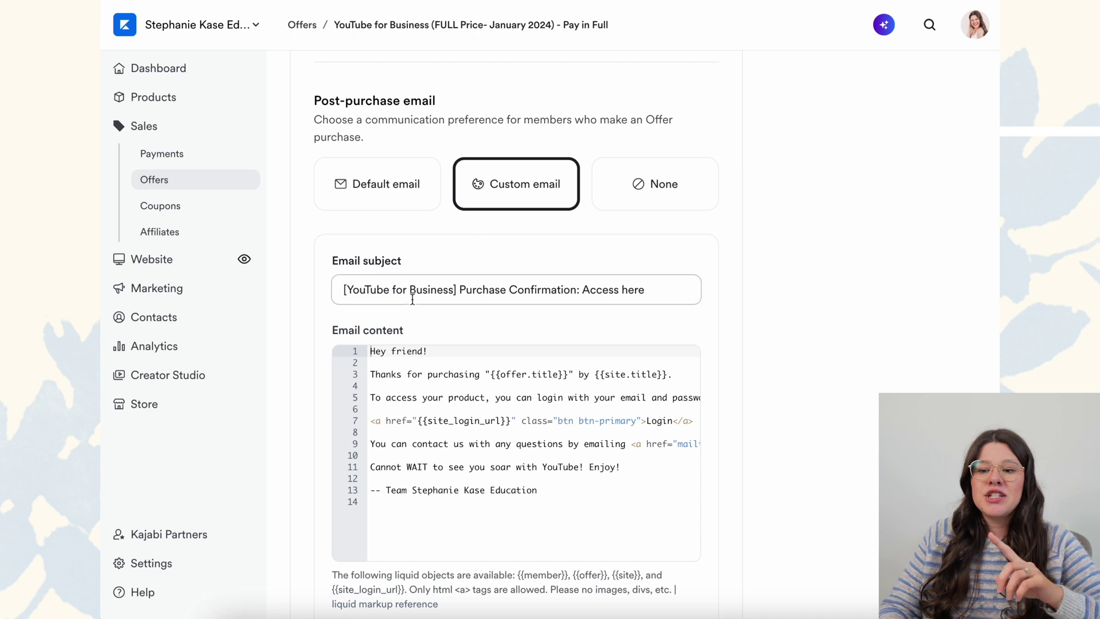
scroll(507, 412, right, 3)
scroll(506, 412, left, 3)
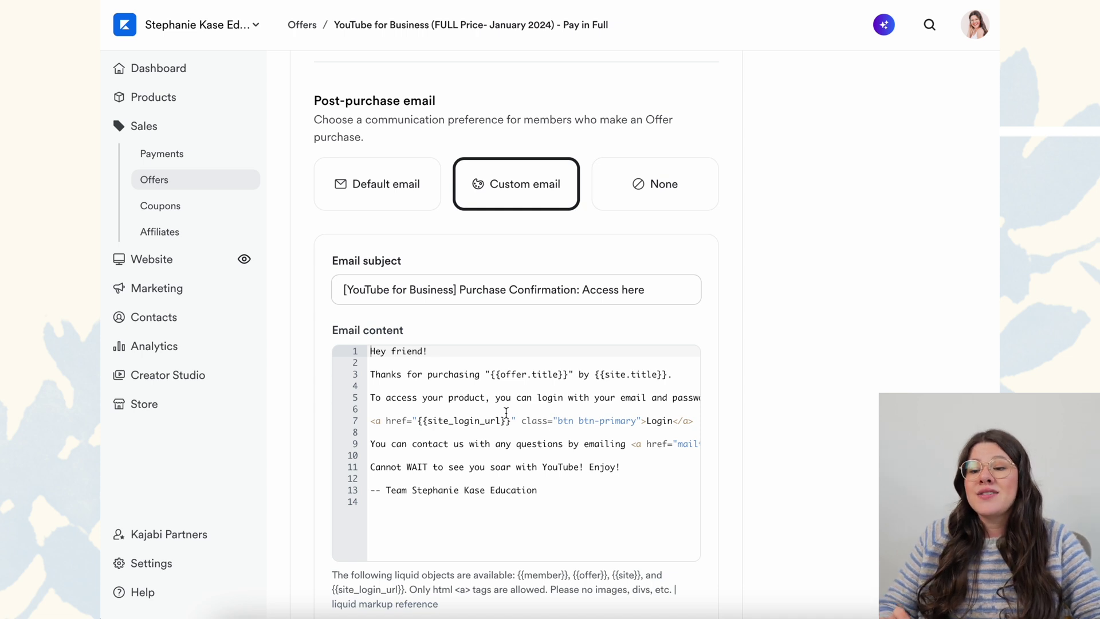
scroll(507, 413, down, 3)
scroll(505, 415, right, 3)
scroll(504, 416, up, 3)
scroll(572, 412, left, 3)
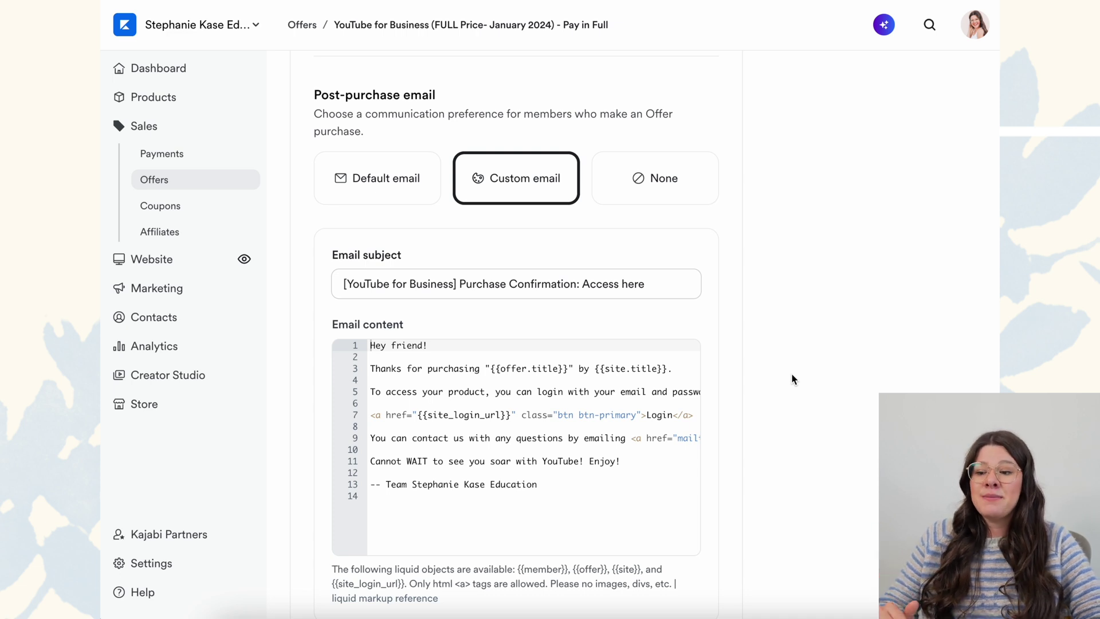
scroll(793, 376, down, 3)
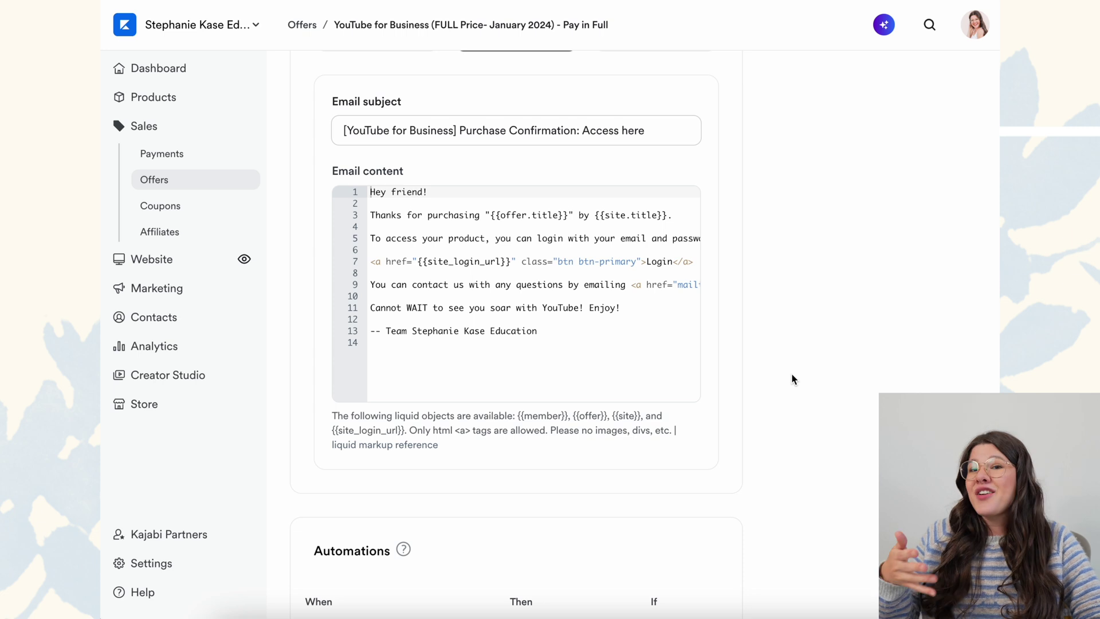
scroll(791, 377, down, 3)
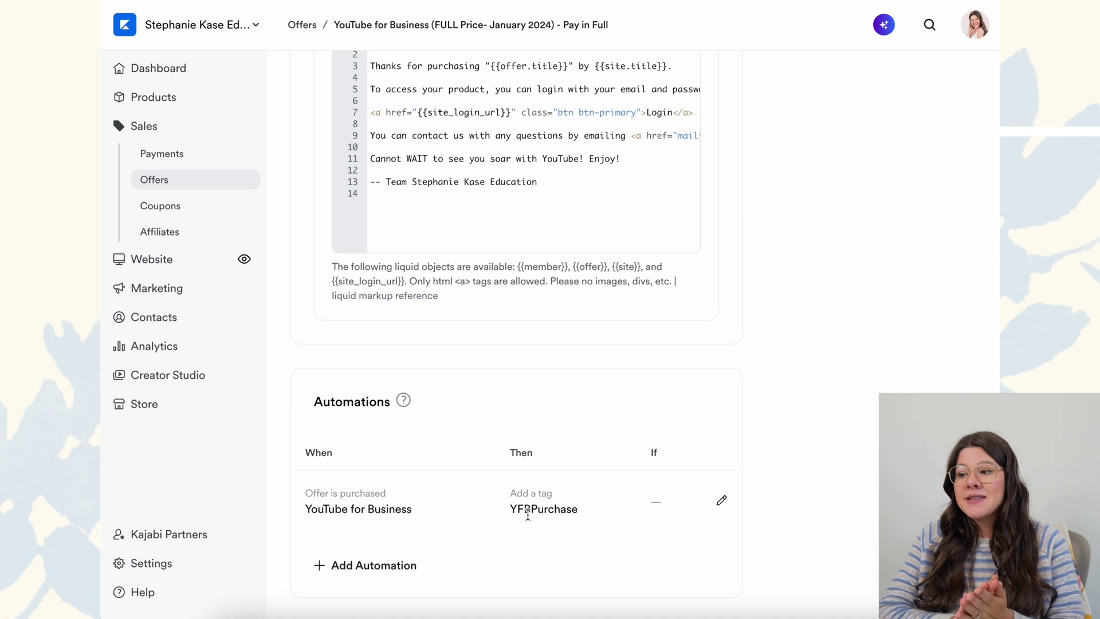
drag(510, 509, 581, 512)
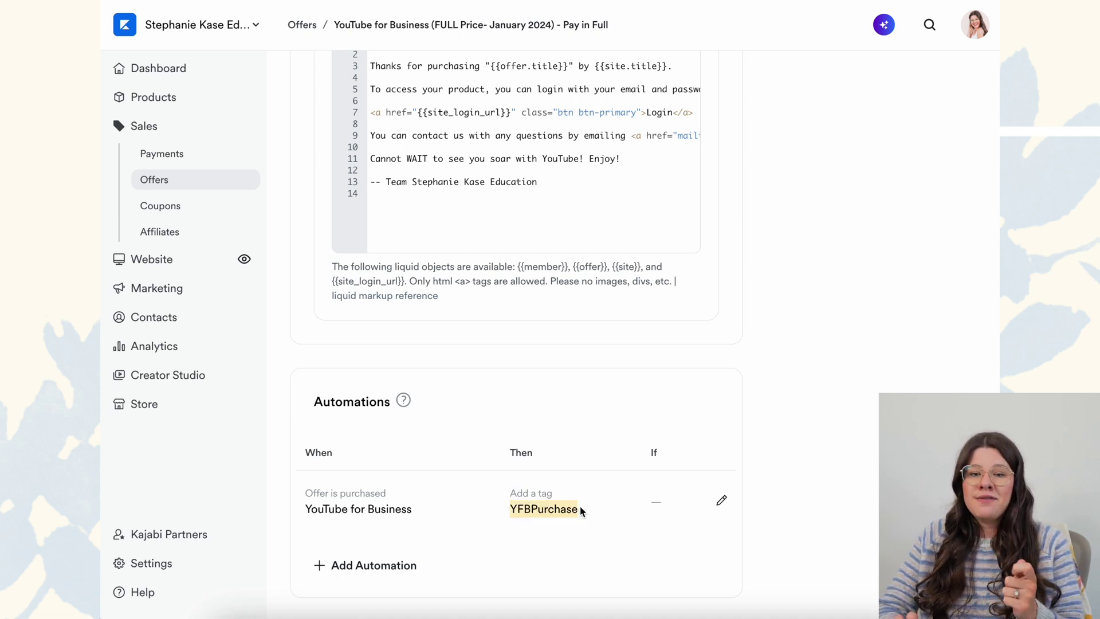
click(581, 511)
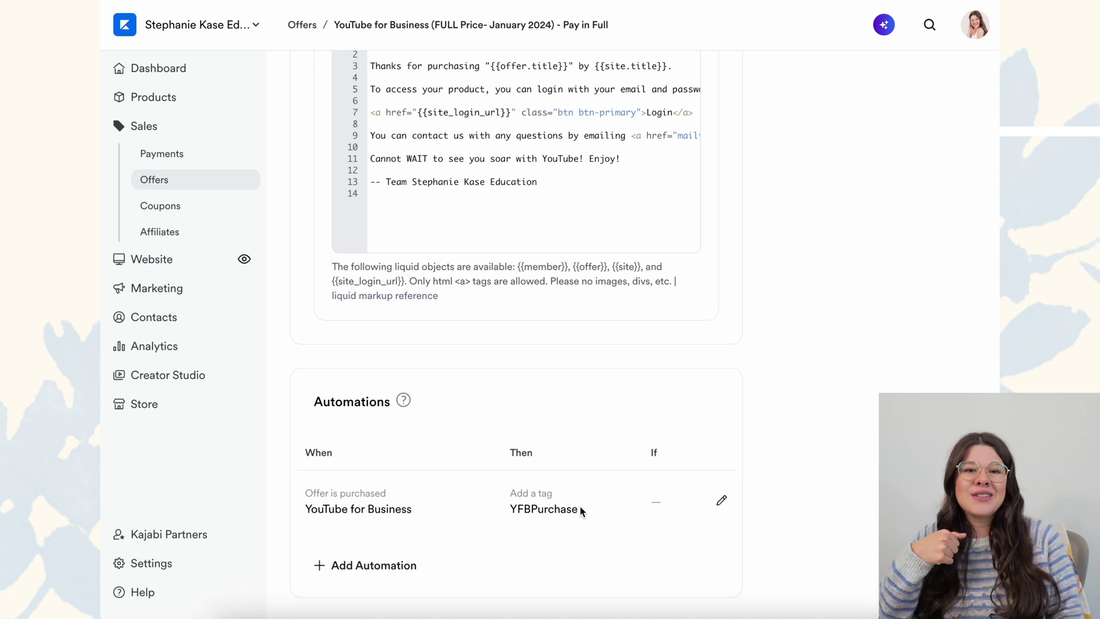
scroll(800, 275, up, 15)
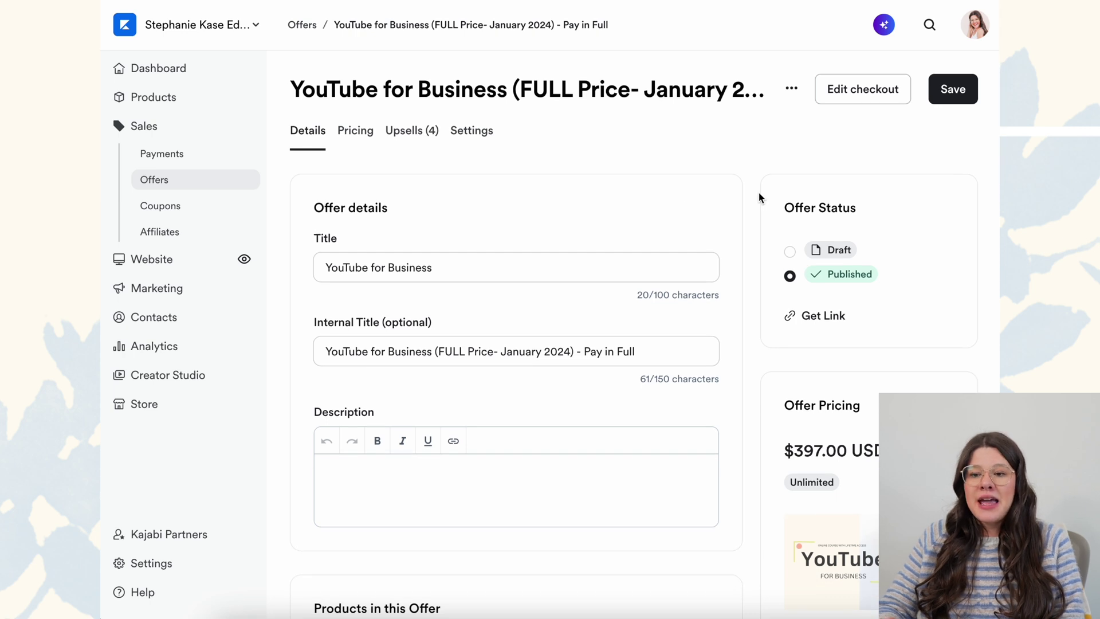
click(359, 136)
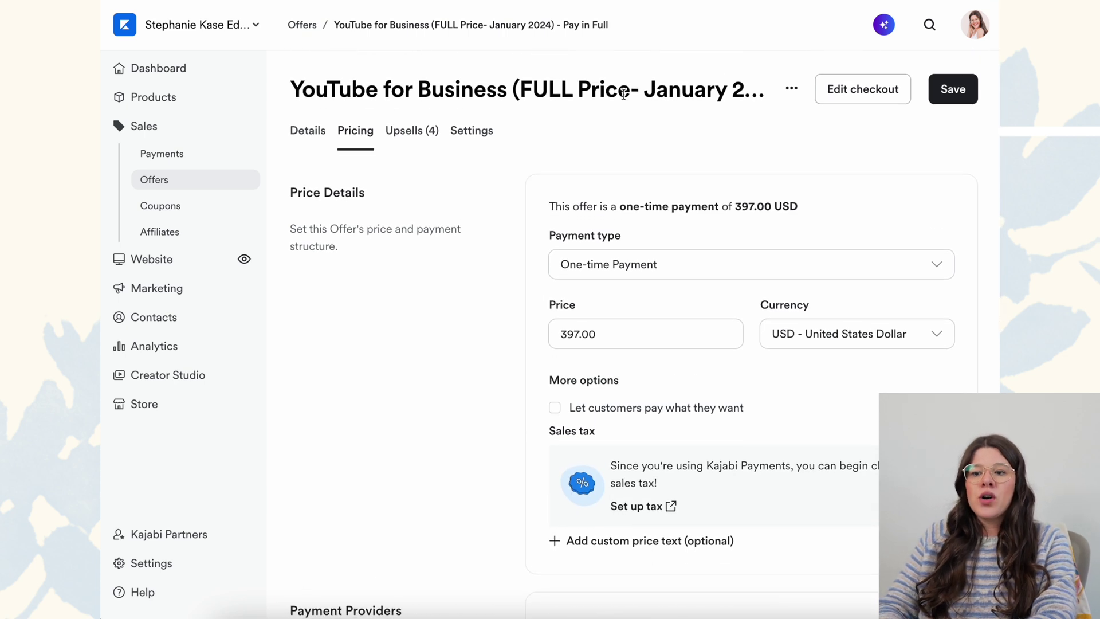
scroll(517, 307, down, 5)
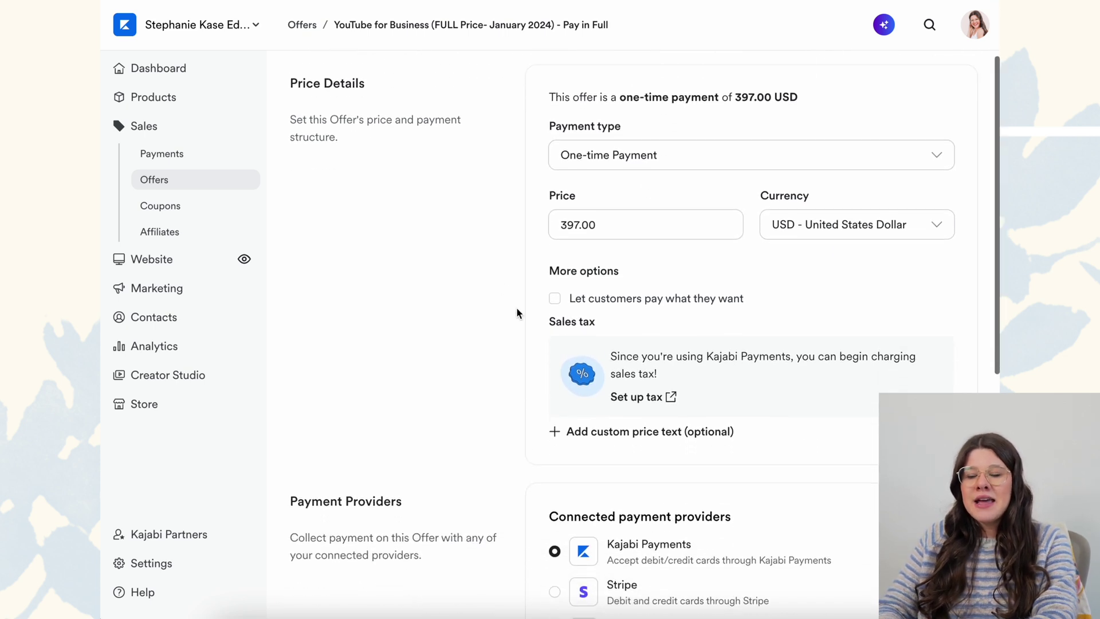
scroll(517, 313, down, 4)
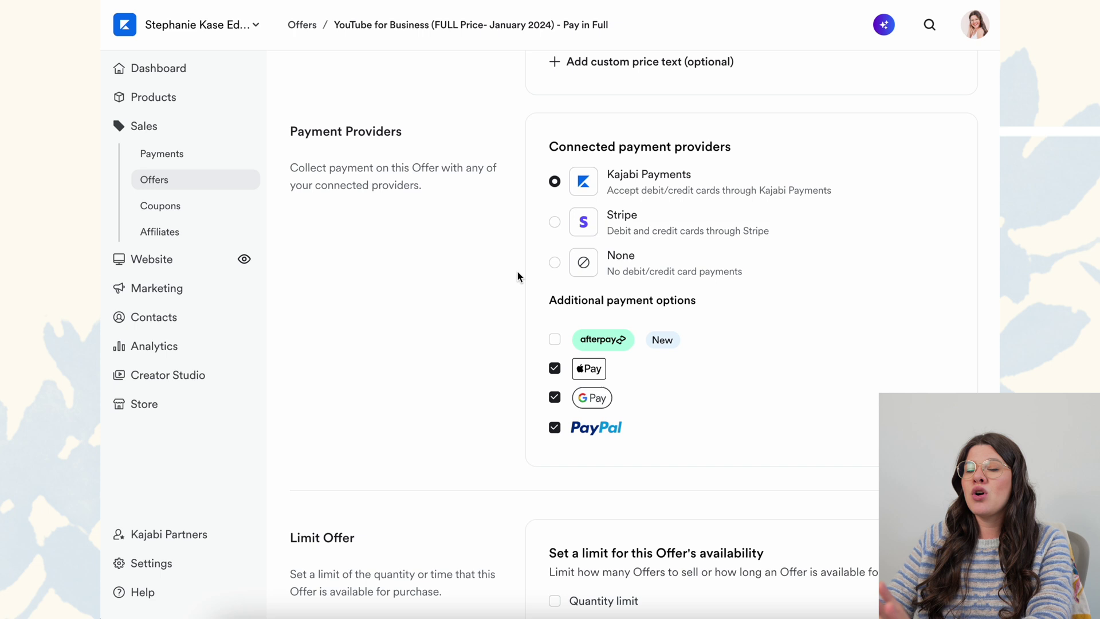
scroll(518, 271, down, 2)
scroll(517, 272, up, 1)
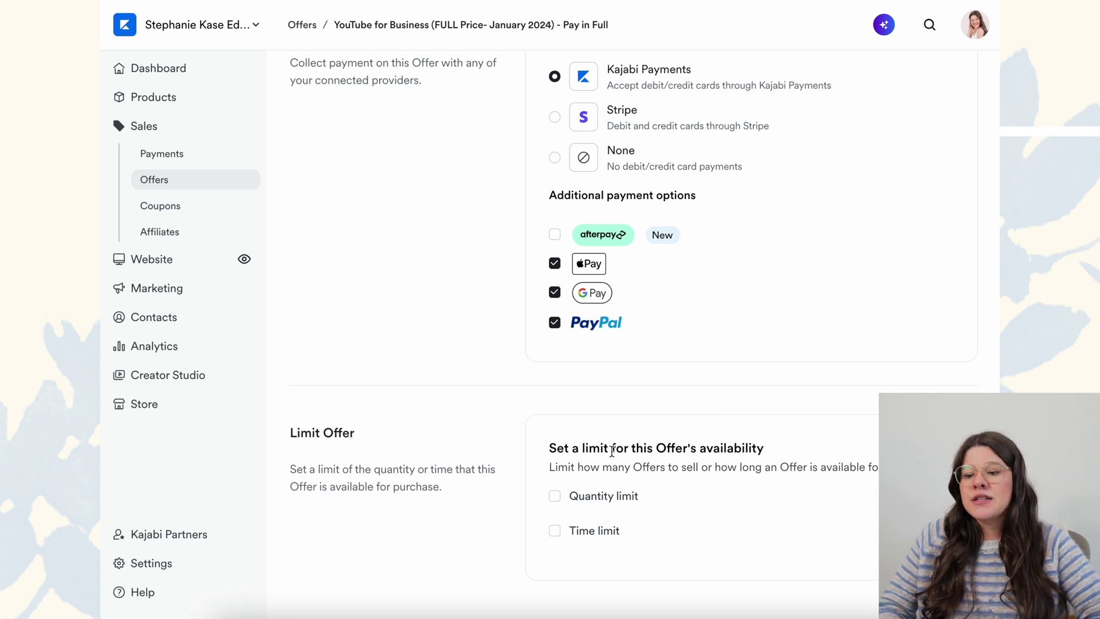
click(589, 534)
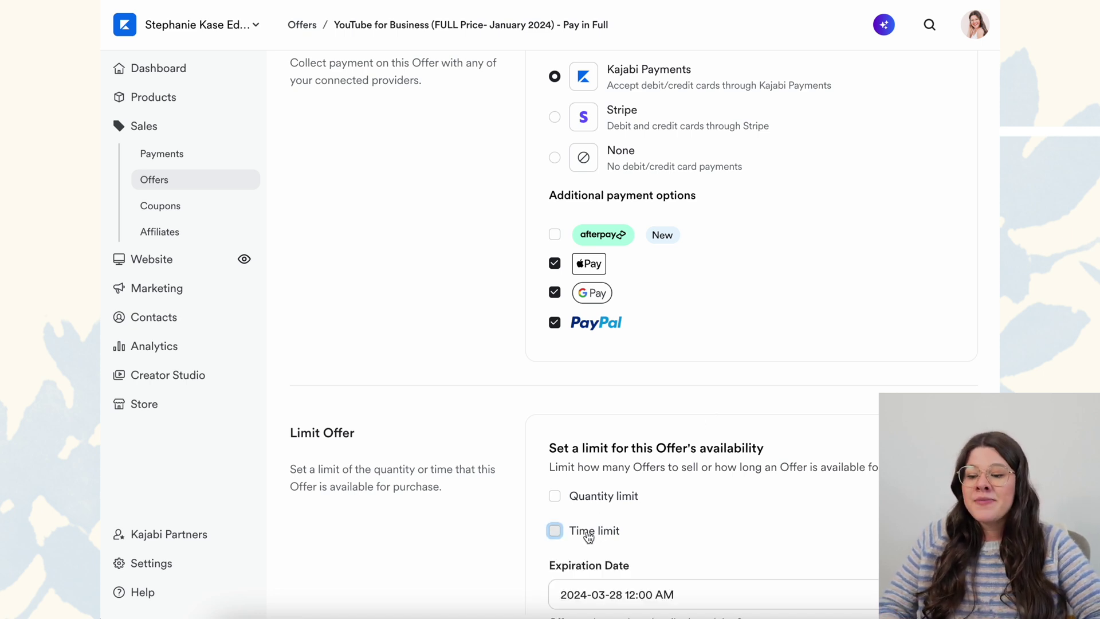
Step: Switch off the offer's time limit, leaving a one-time 397.00 USD payment
scroll(591, 515, down, 3)
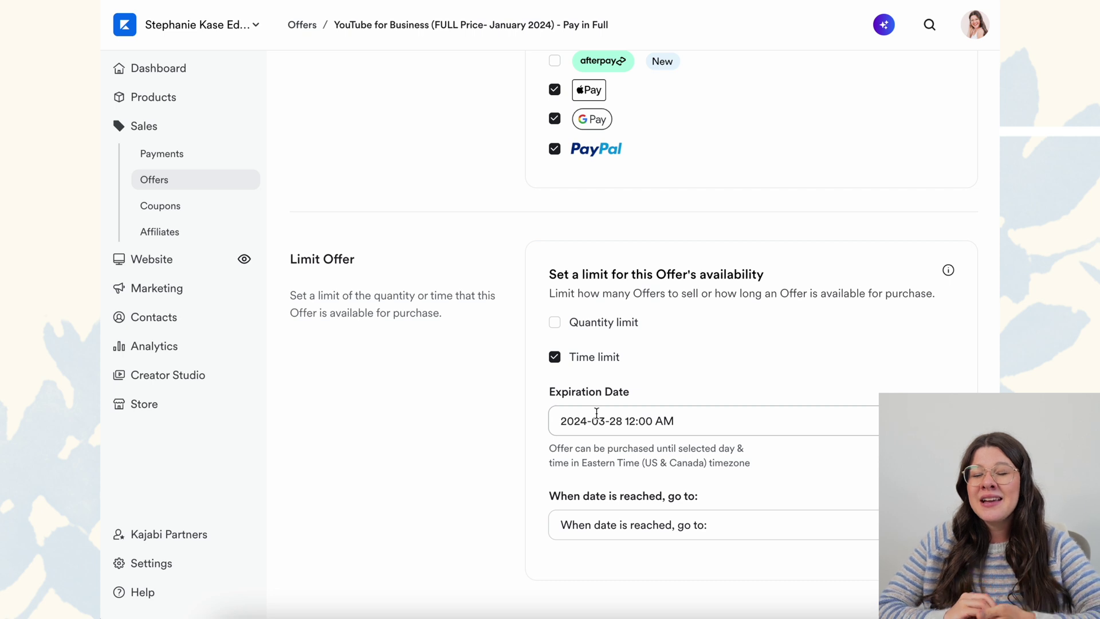
click(555, 357)
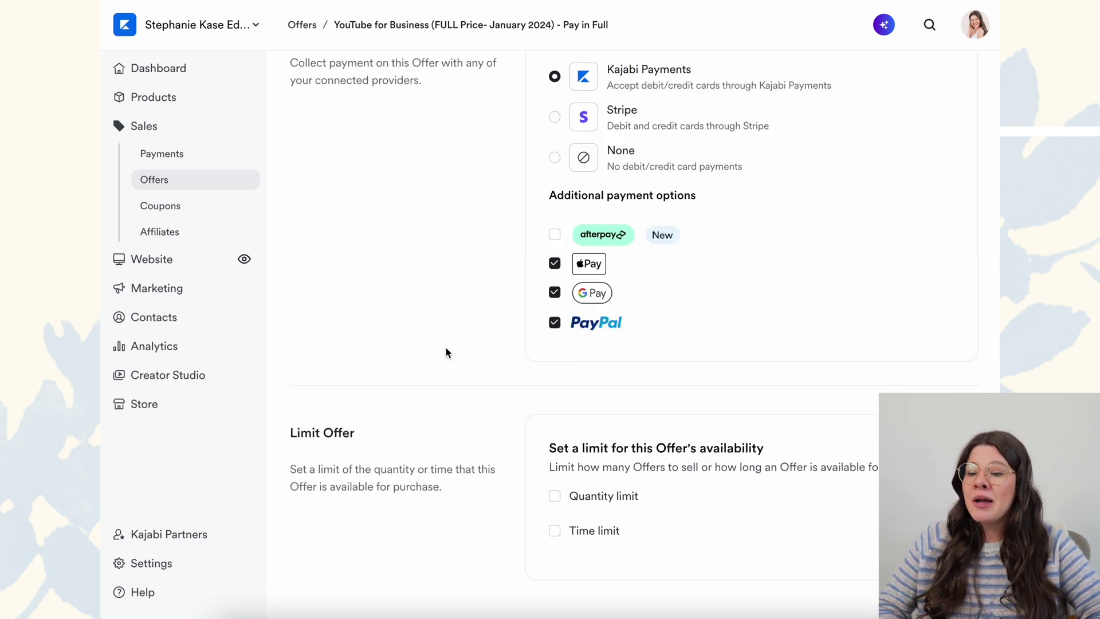
scroll(448, 352, up, 10)
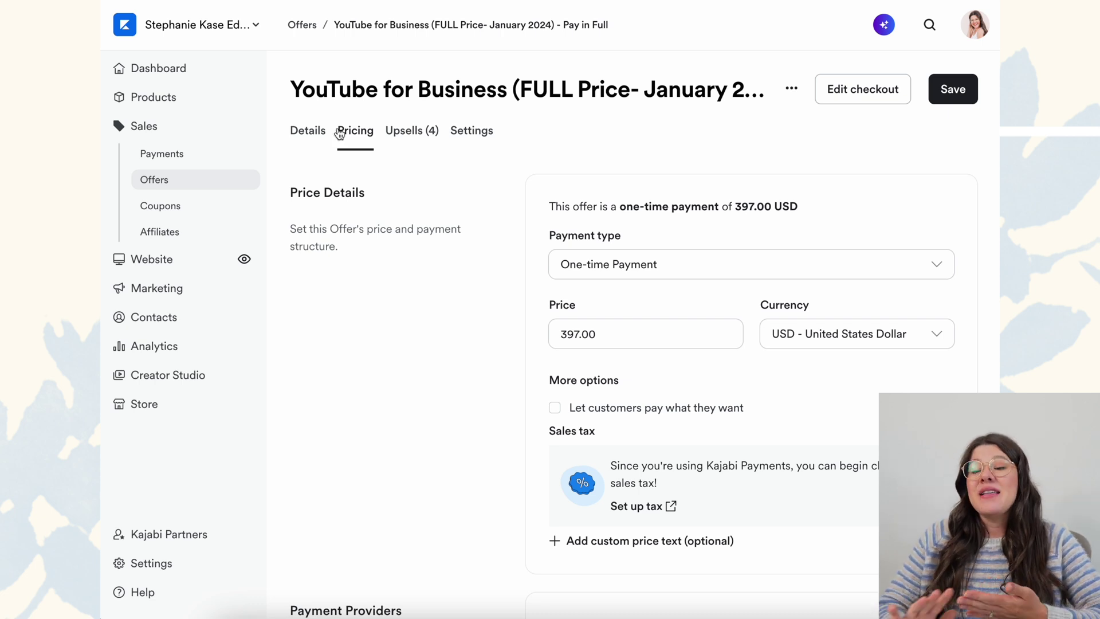
click(426, 135)
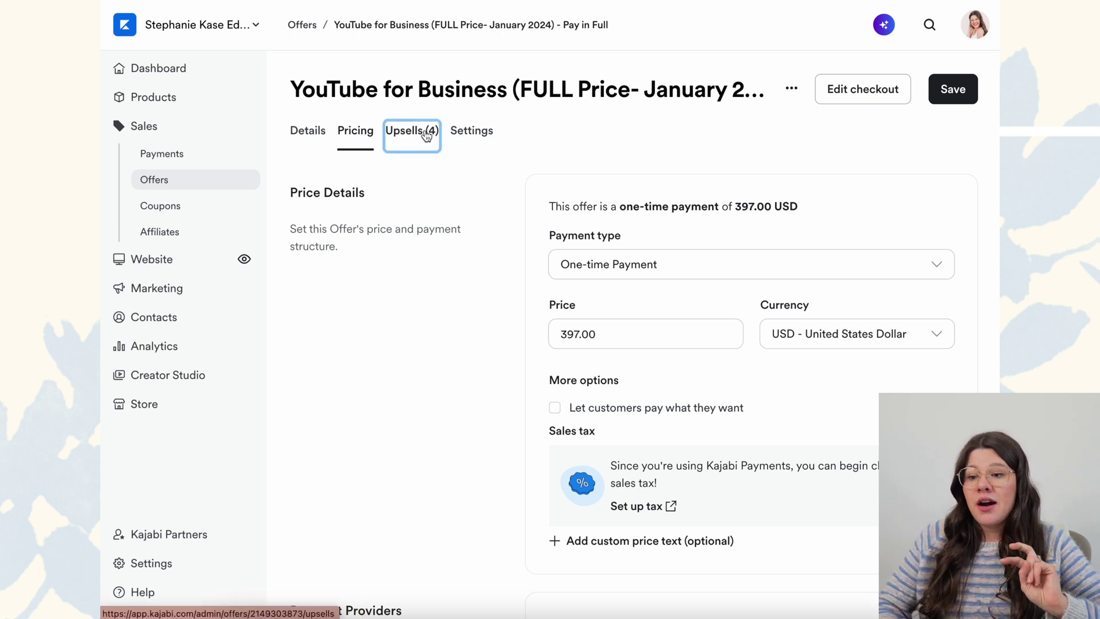
Step: Review the upsell and downsell offers in the After-purchase flow
scroll(564, 215, down, 5)
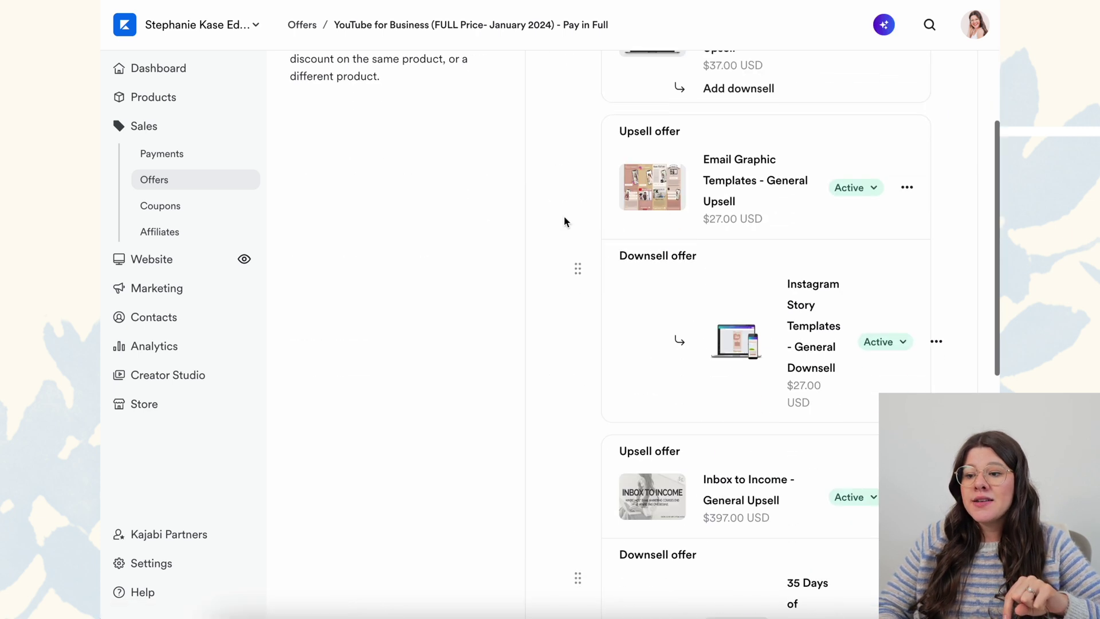
scroll(564, 216, up, 5)
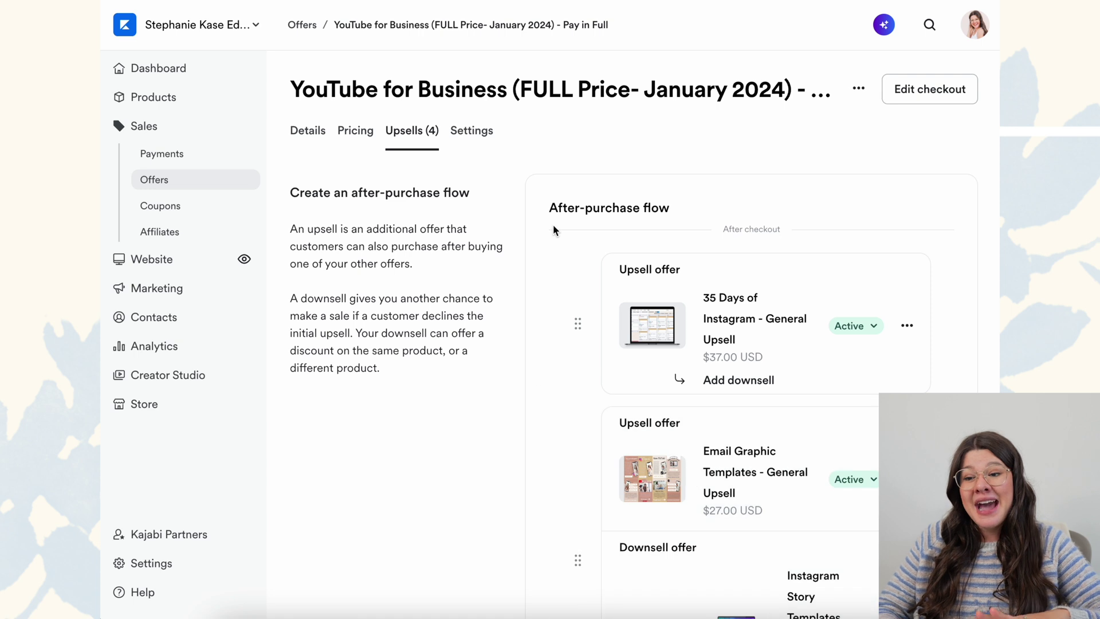
click(471, 132)
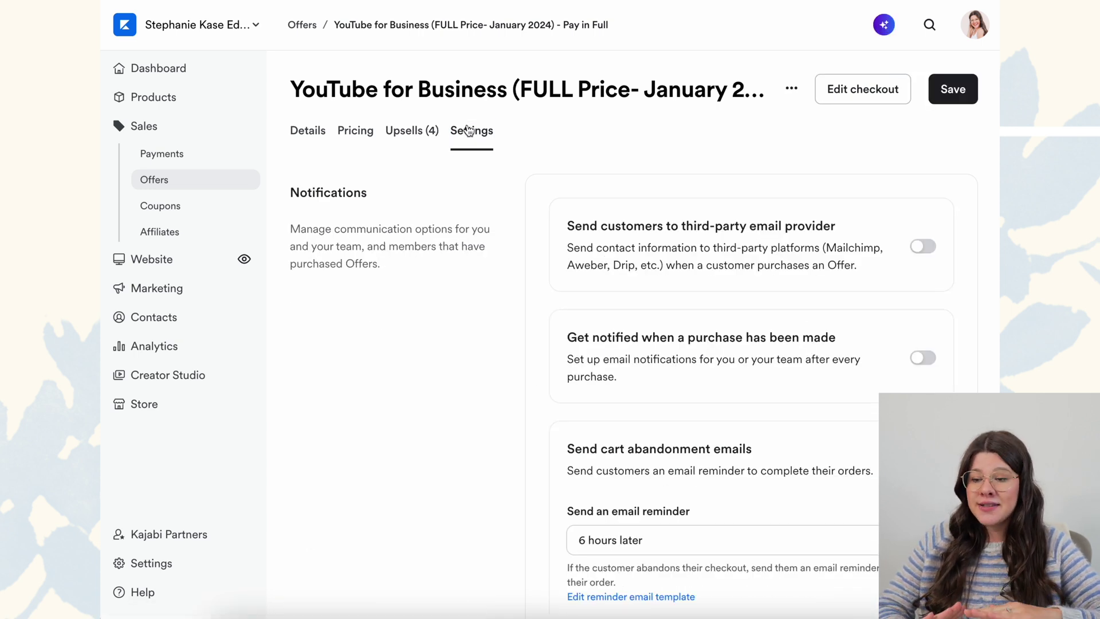
Step: Review the notification settings, then copy the Pay in Full offer's link from Details
scroll(708, 199, down, 2)
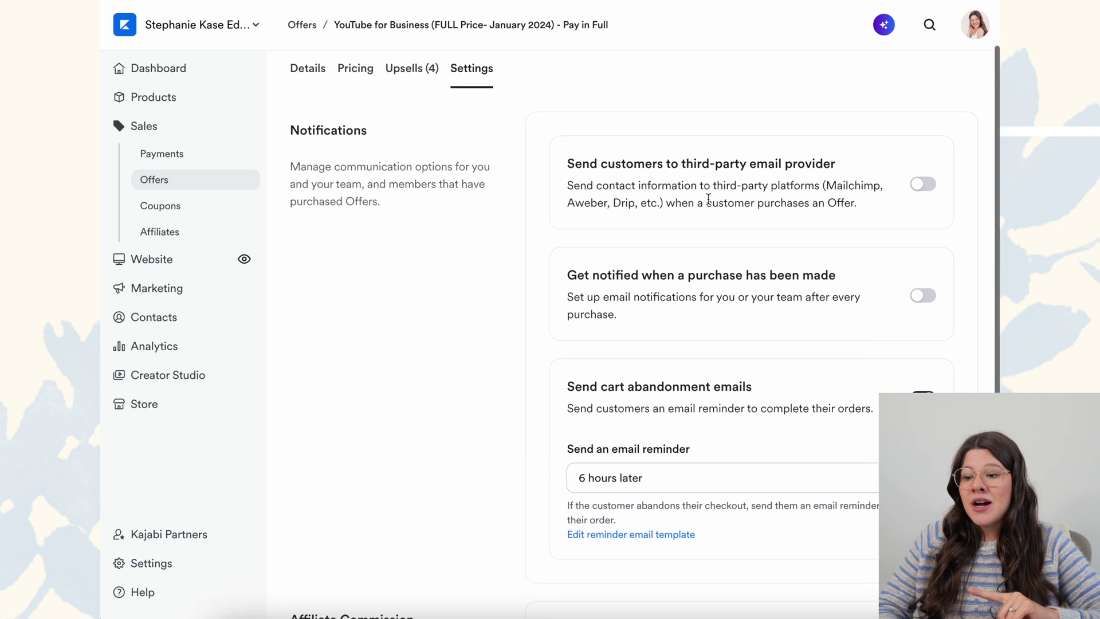
scroll(688, 242, down, 1)
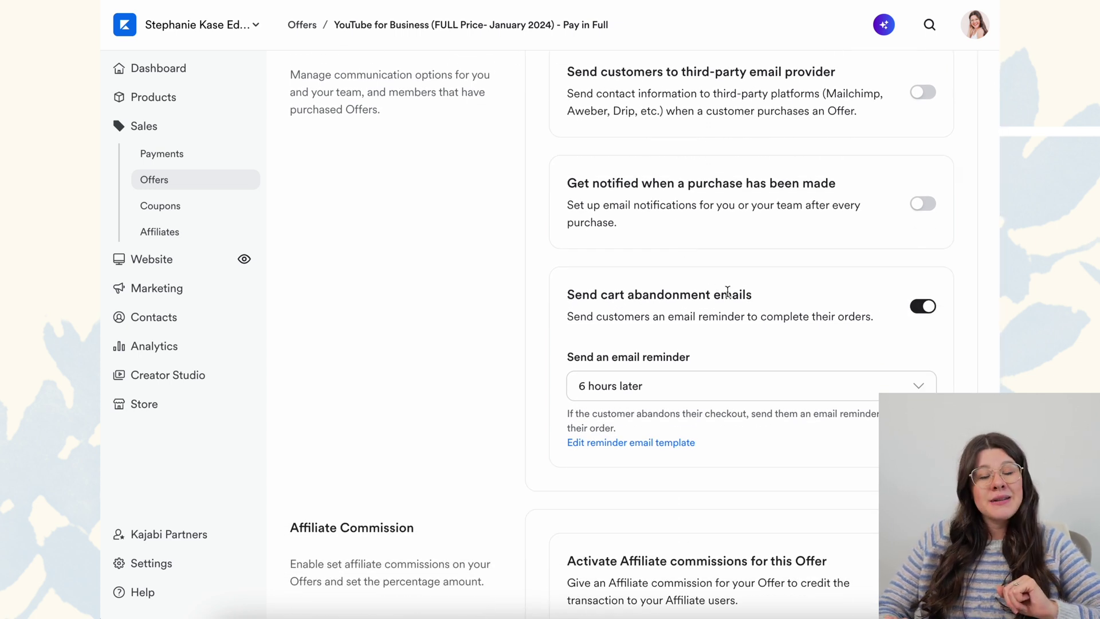
scroll(709, 384, down, 1)
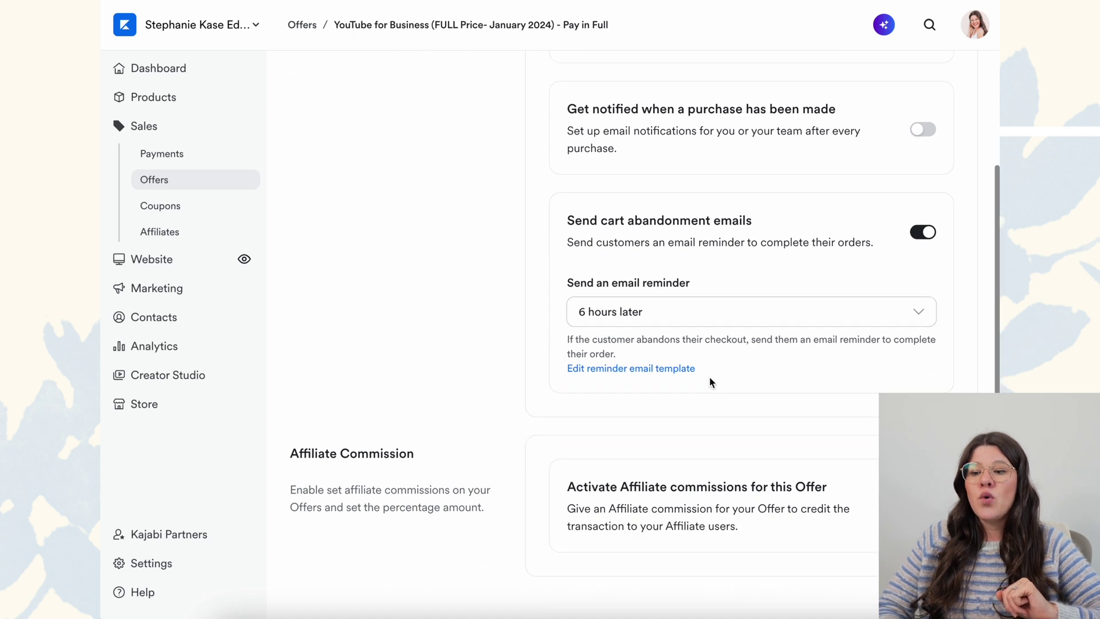
scroll(709, 377, up, 4)
click(312, 136)
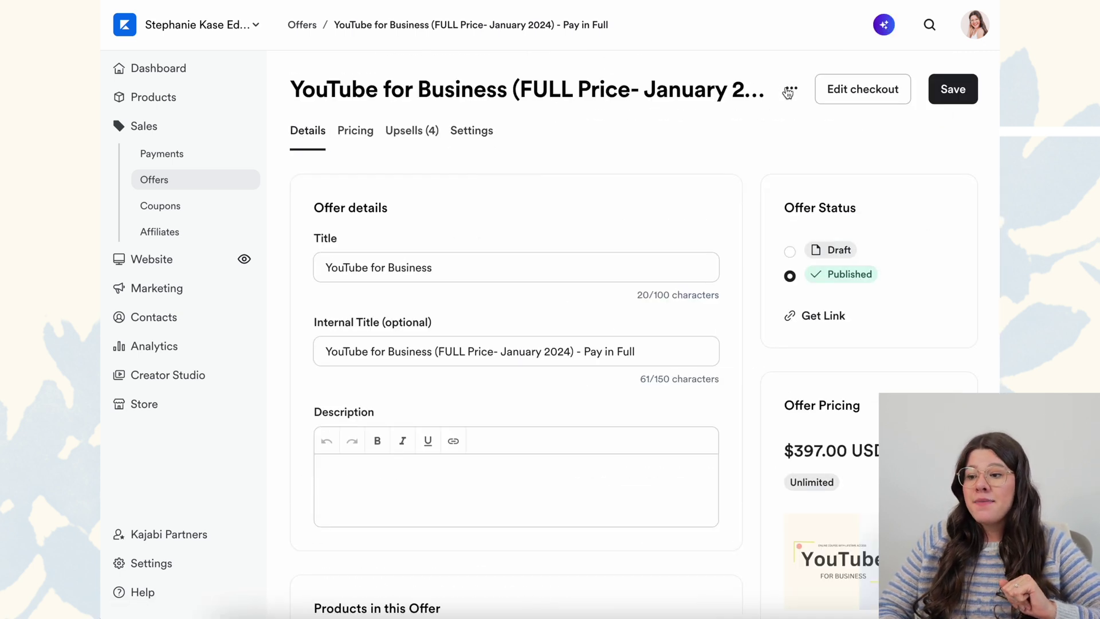
click(818, 317)
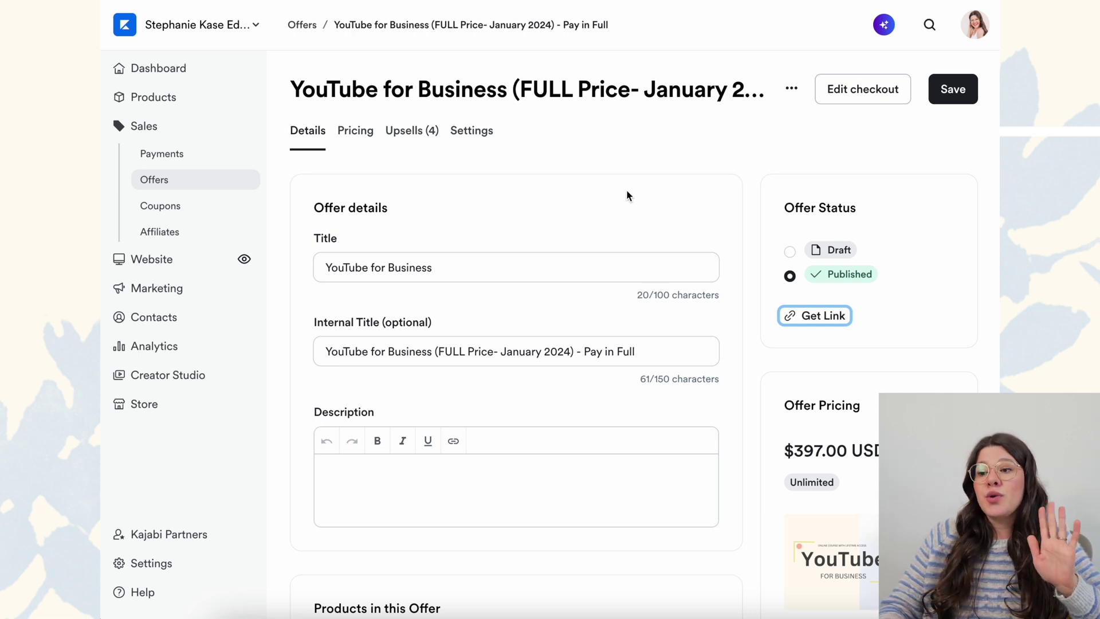
click(861, 90)
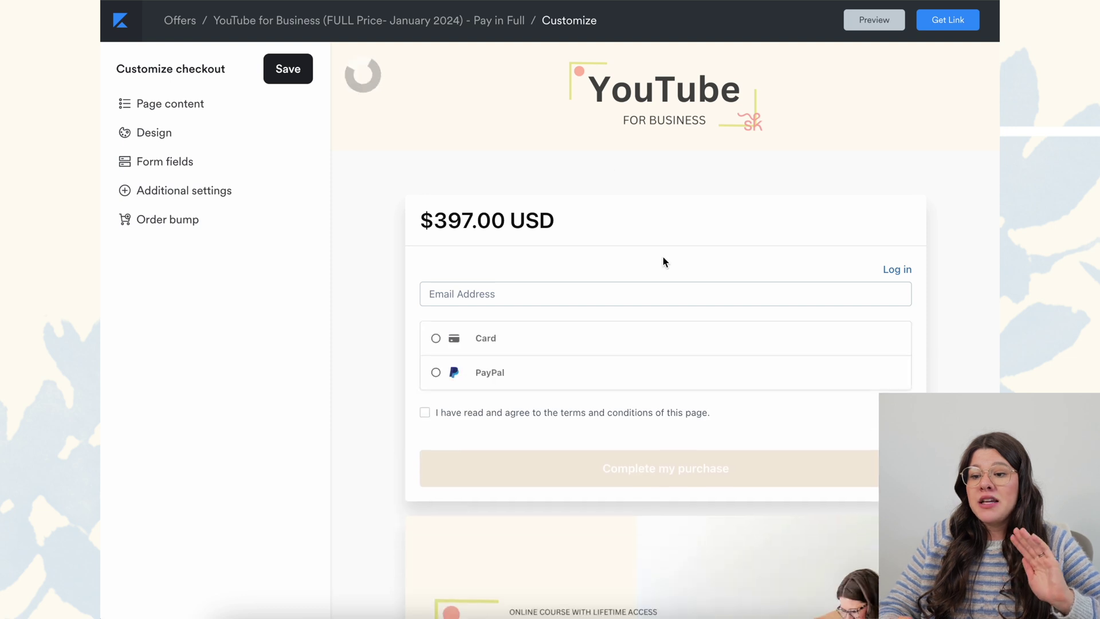
scroll(663, 261, down, 5)
scroll(663, 261, down, 6)
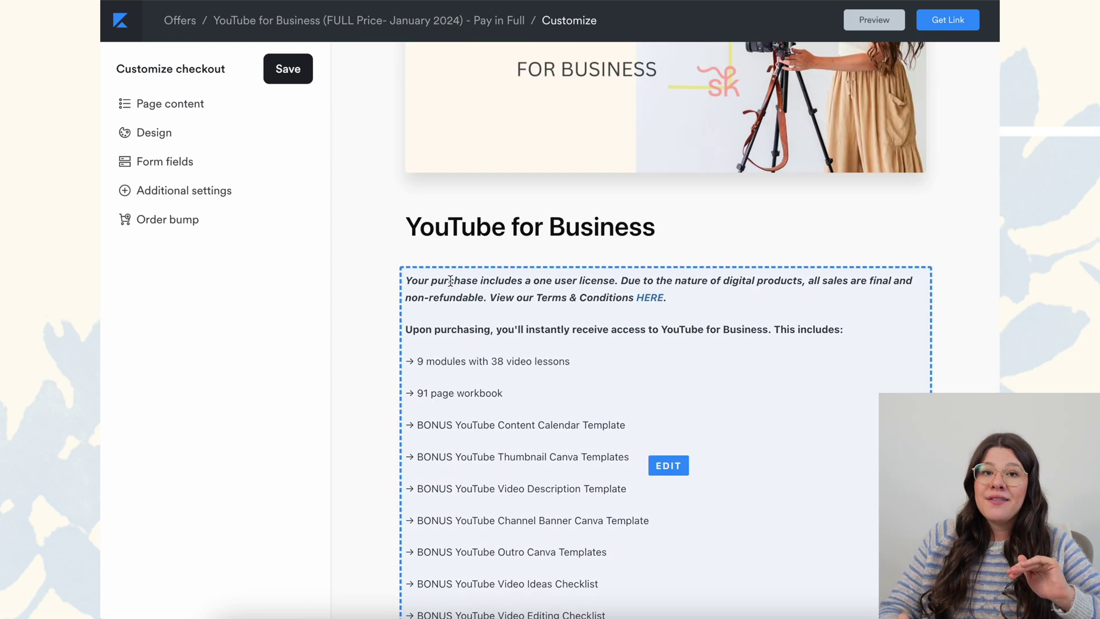
scroll(450, 281, down, 3)
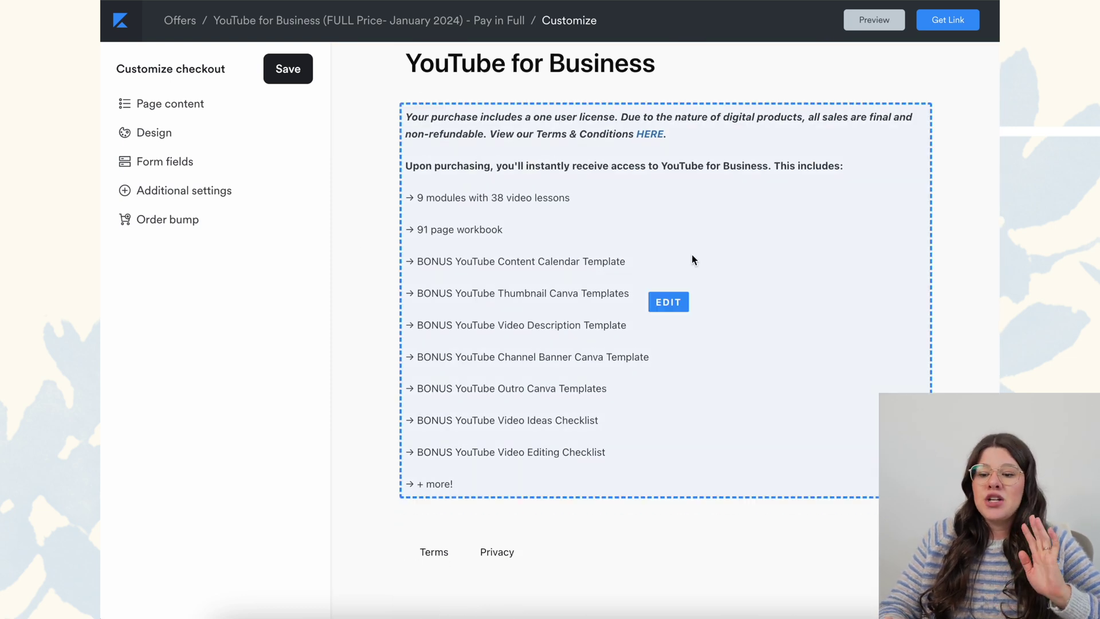
scroll(409, 457, up, 15)
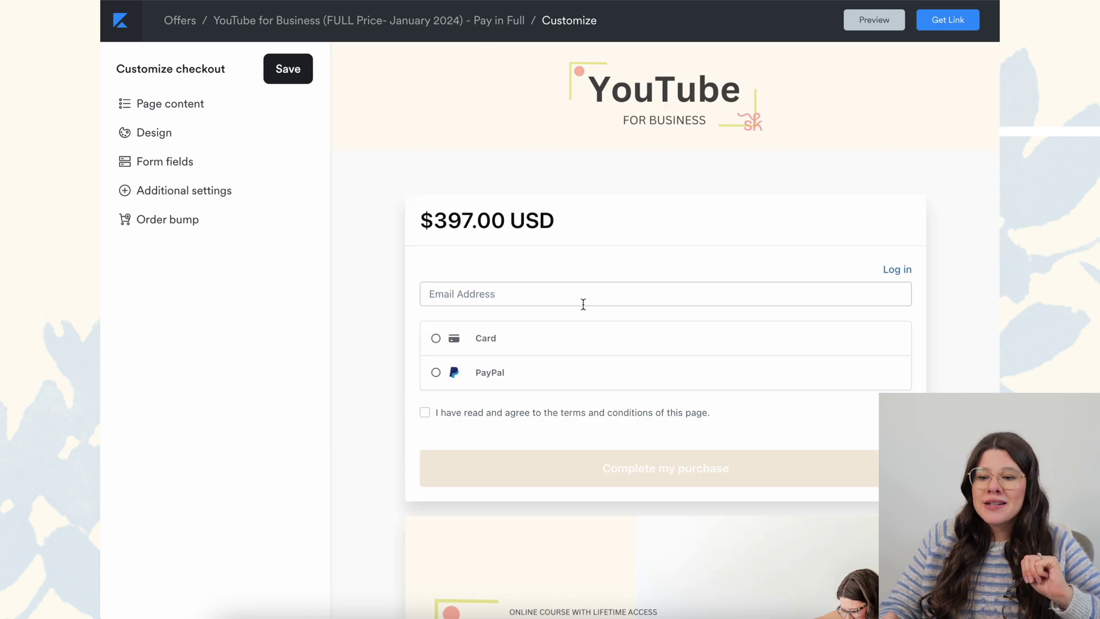